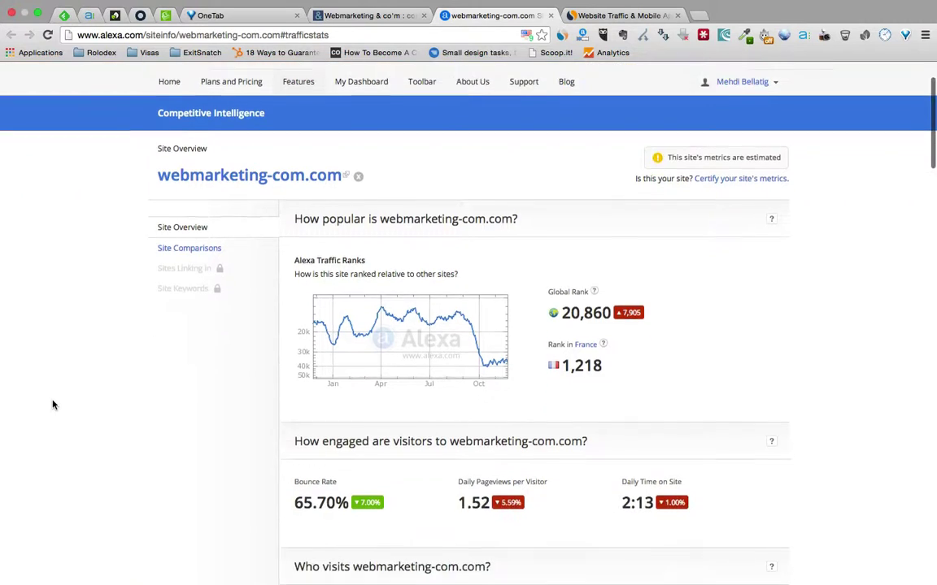
- Review Alexa's traffic ranks, visitor engagement, audience demographics and visitor geography for webmarketing-com.com
scroll(53, 405, "down", 3)
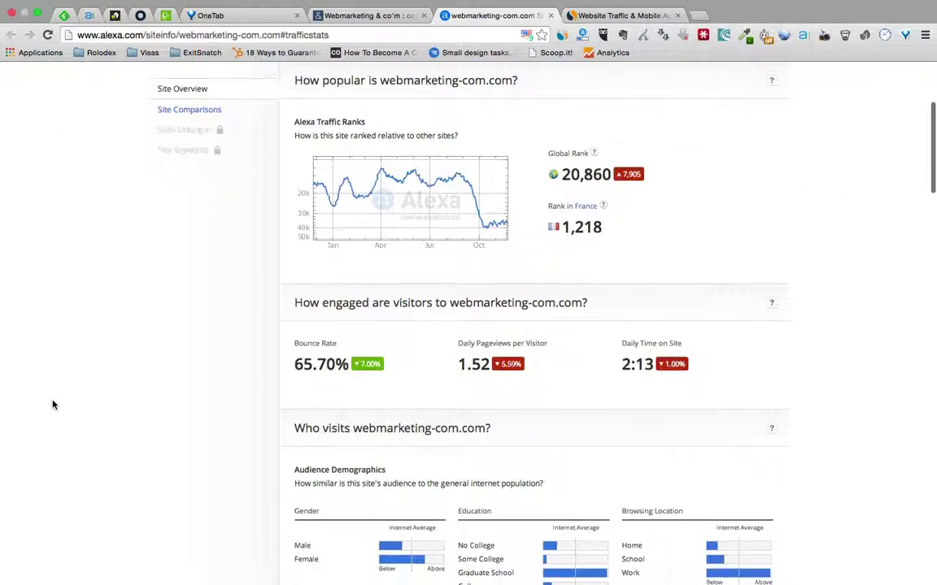
scroll(53, 405, "down", 2)
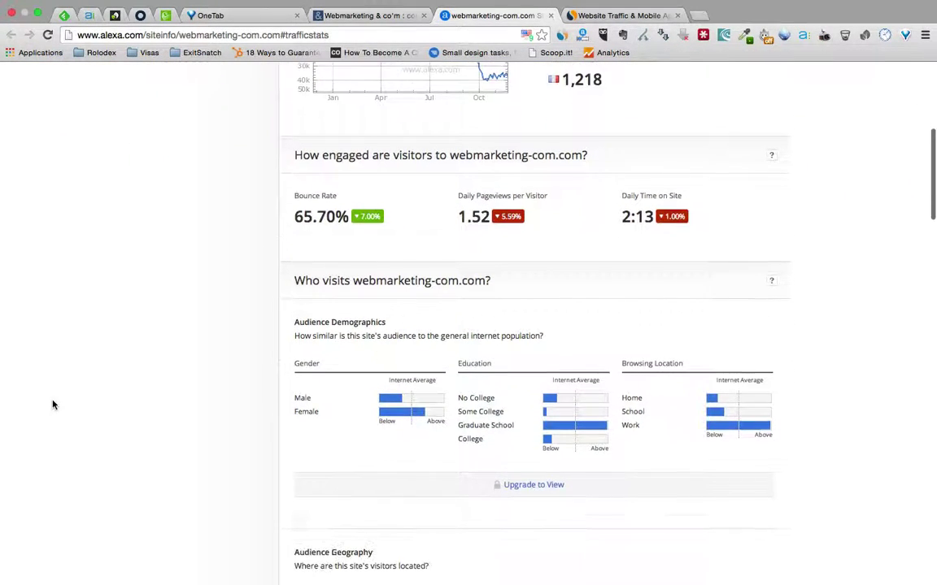
scroll(53, 405, "down", 3)
scroll(53, 405, "down", 4)
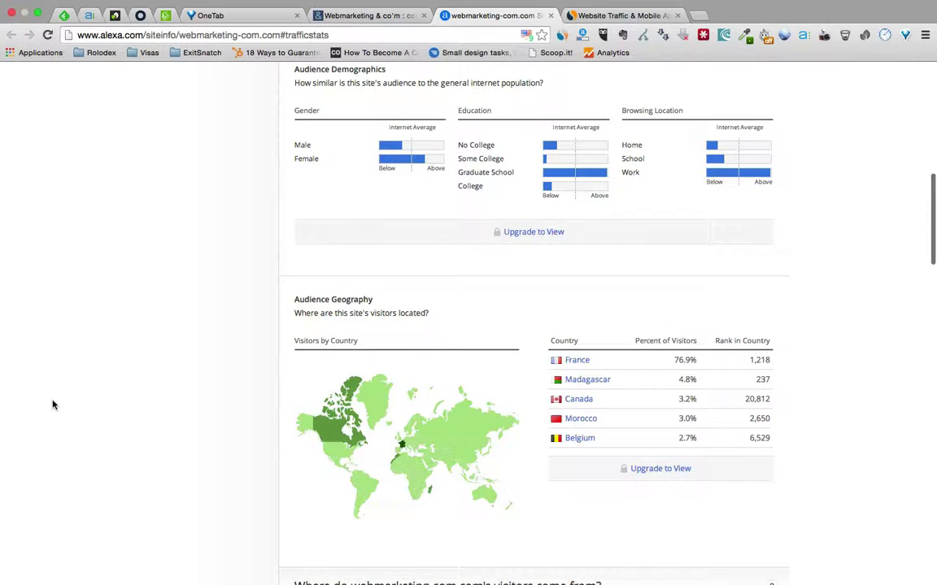
scroll(53, 405, "down", 2)
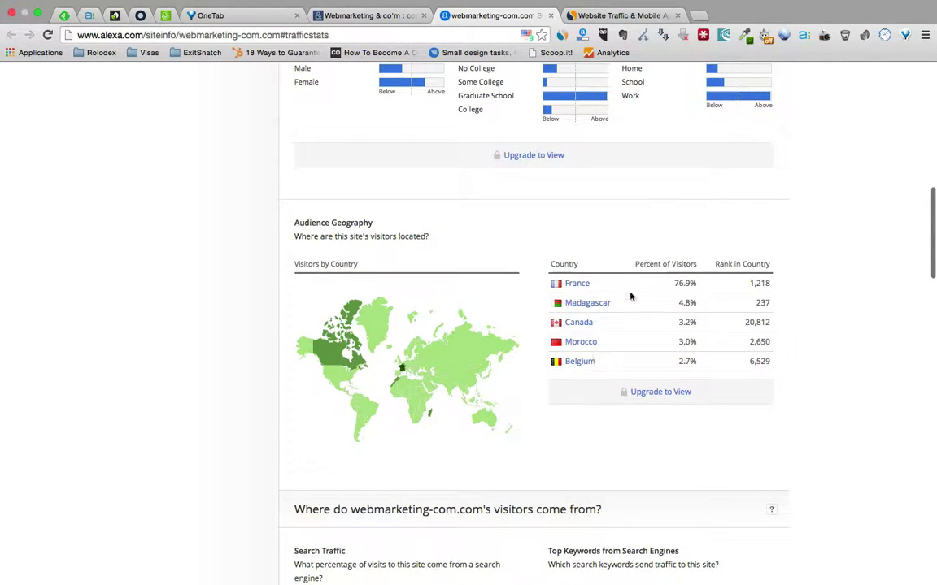
scroll(146, 439, "up", 9)
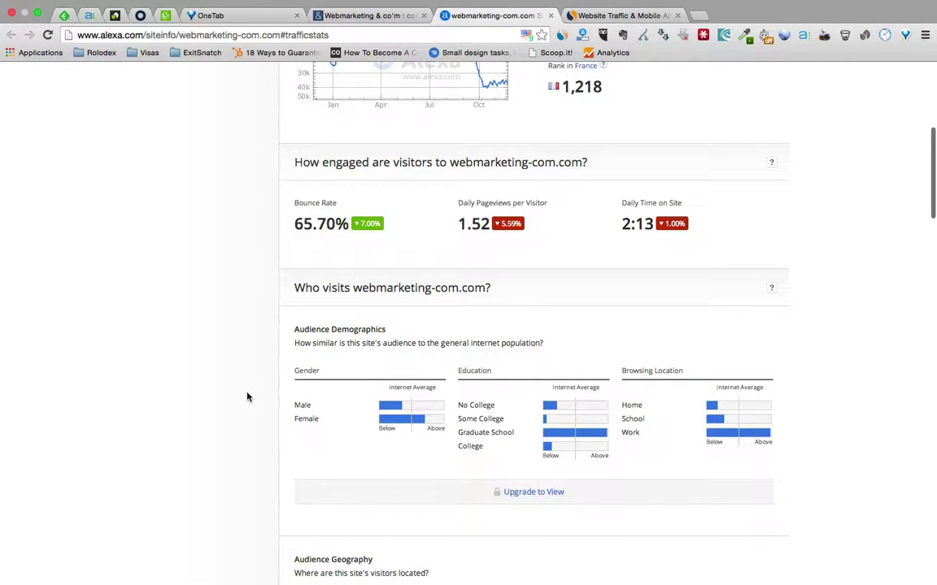
scroll(248, 397, "up", 4)
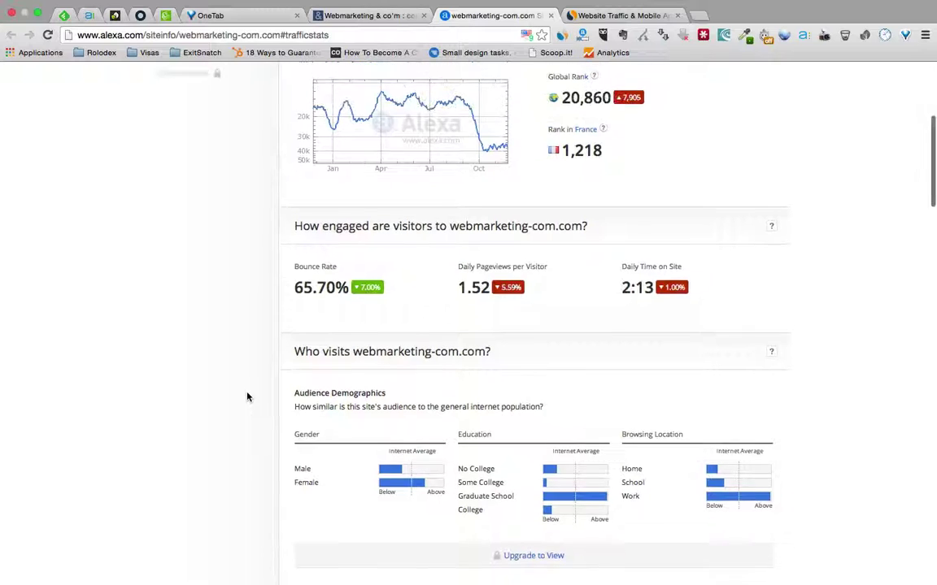
scroll(248, 397, "up", 2)
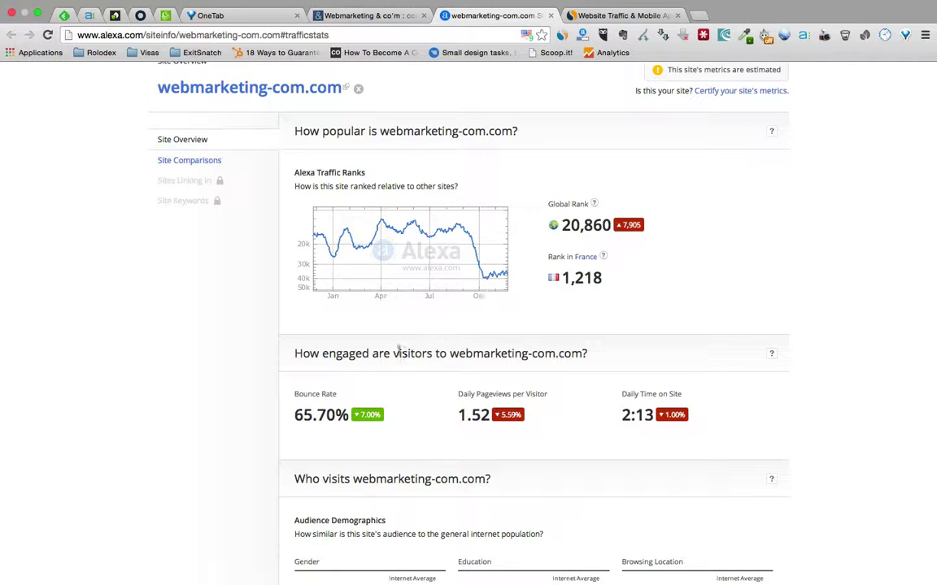
mouse_move(595, 206)
- Go to the webmarketing-com.com home page and check its ranks and traffic sources in the SimilarWeb extension summary
left_click(366, 17)
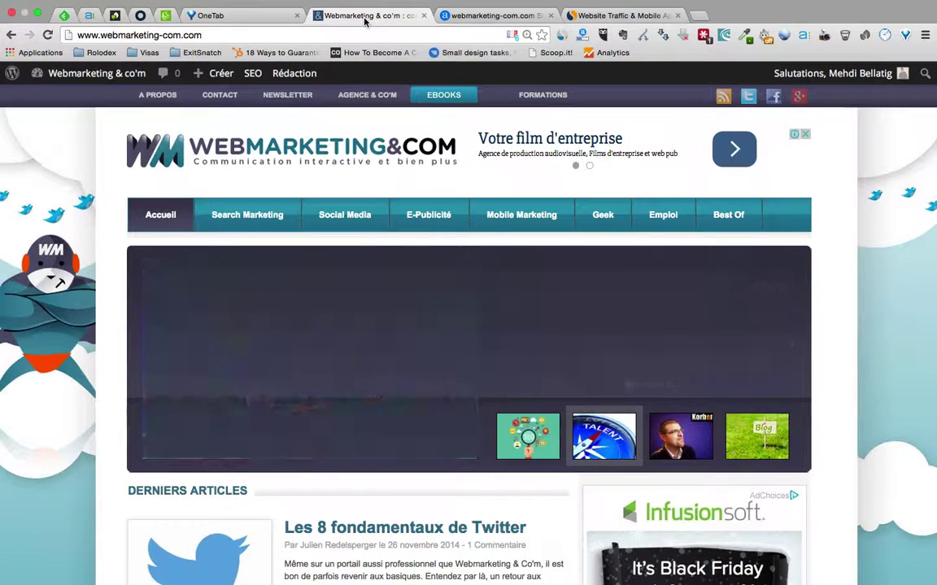
left_click(562, 34)
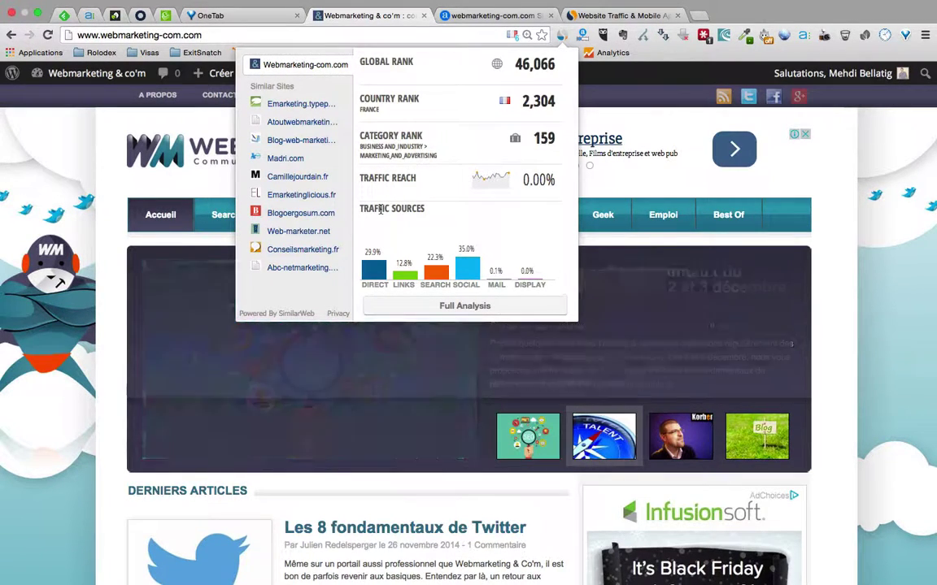
triple_click(379, 209)
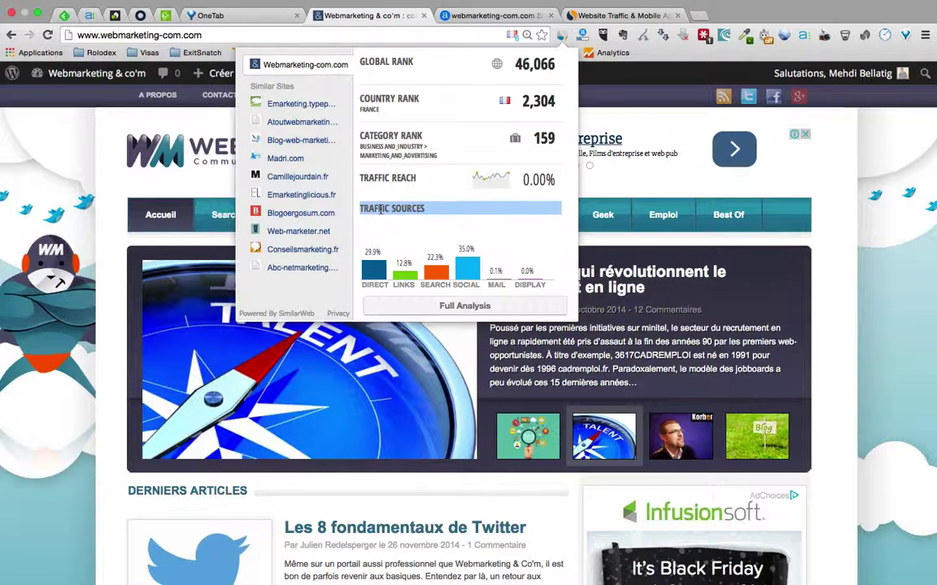
left_click(379, 209)
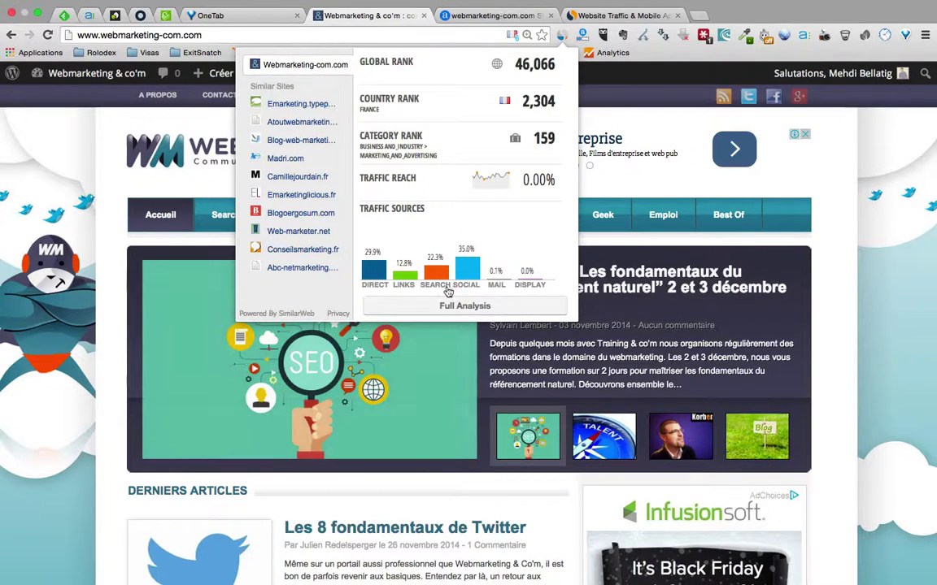
- Open the full SimilarWeb analysis of webmarketing-com.com and examine its monthly visits, engagement, traffic sources and subdomains
left_click(486, 309)
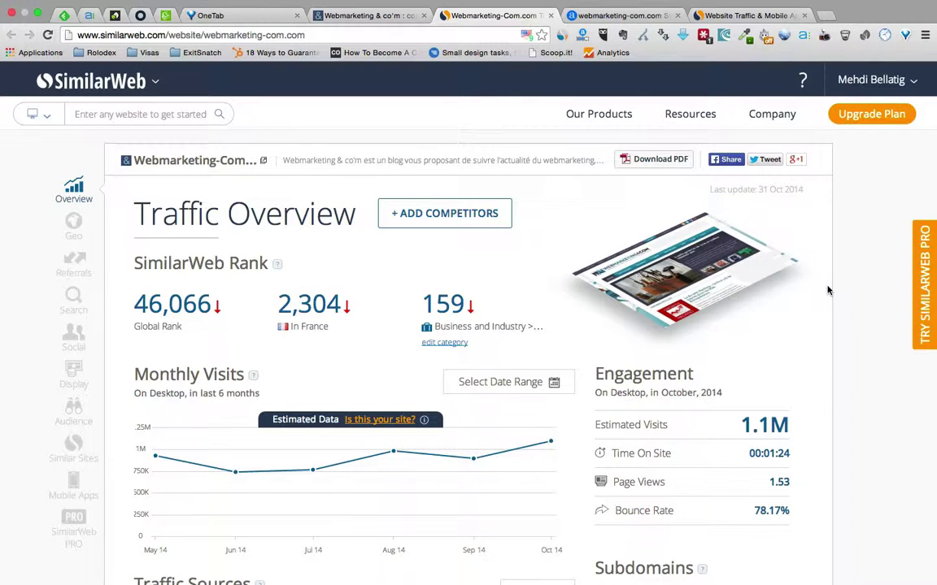
scroll(827, 290, "down", 2)
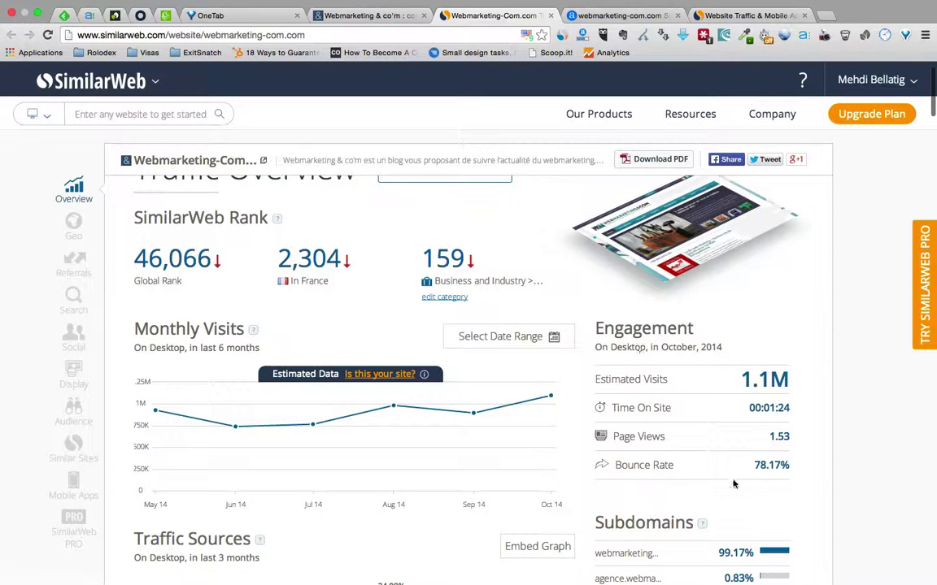
scroll(824, 448, "down", 3)
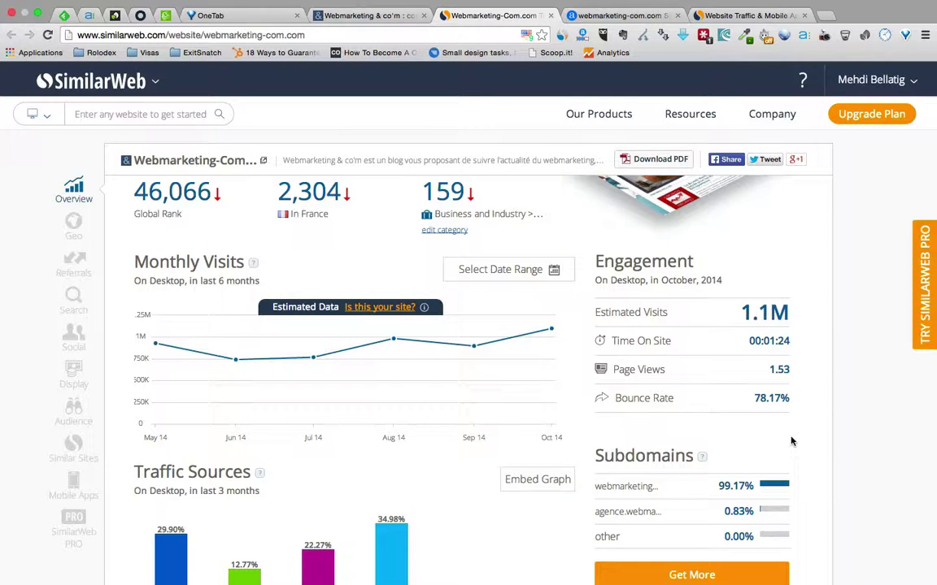
scroll(821, 439, "down", 2)
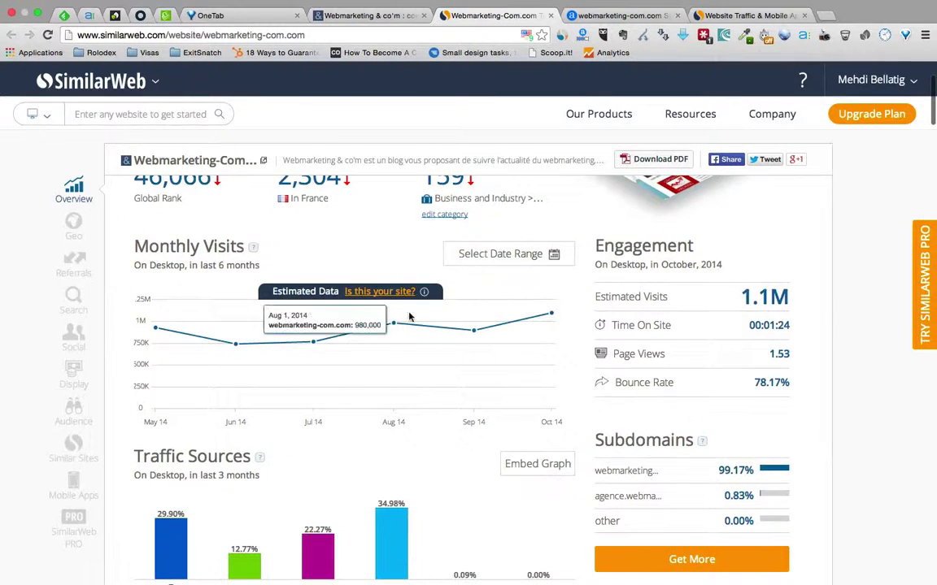
scroll(538, 377, "down", 2)
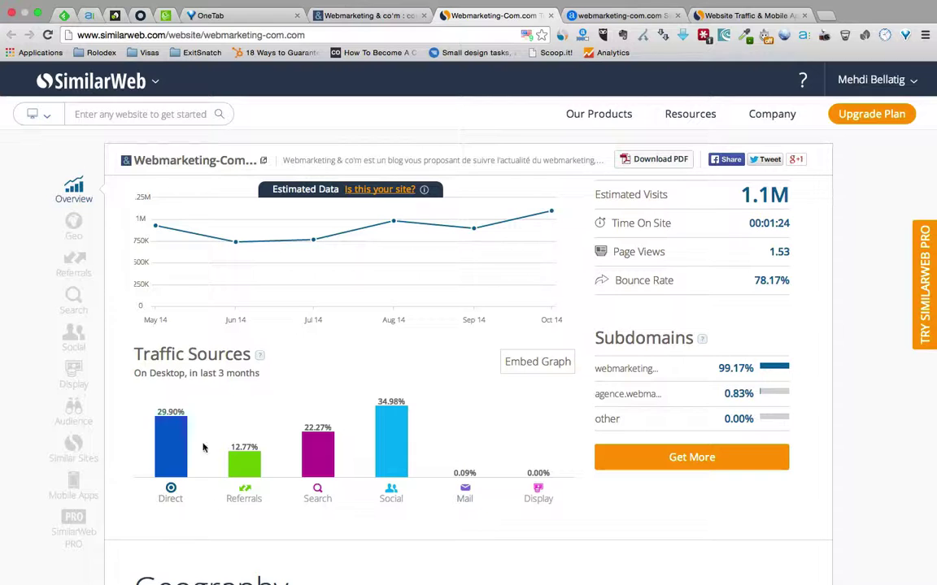
mouse_move(701, 341)
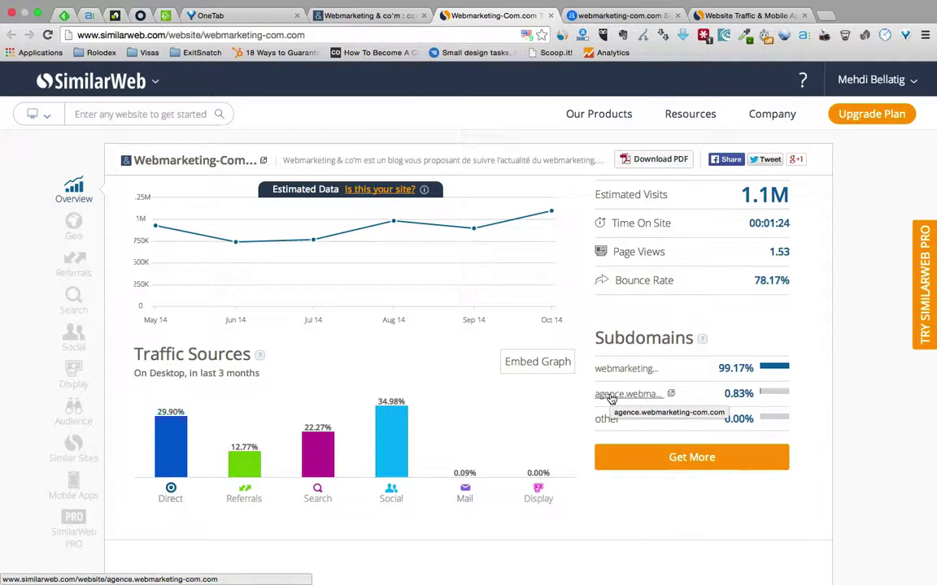
- Examine the Geography section and its leading countries in the webmarketing-com.com report
scroll(860, 461, "down", 2)
scroll(859, 461, "down", 8)
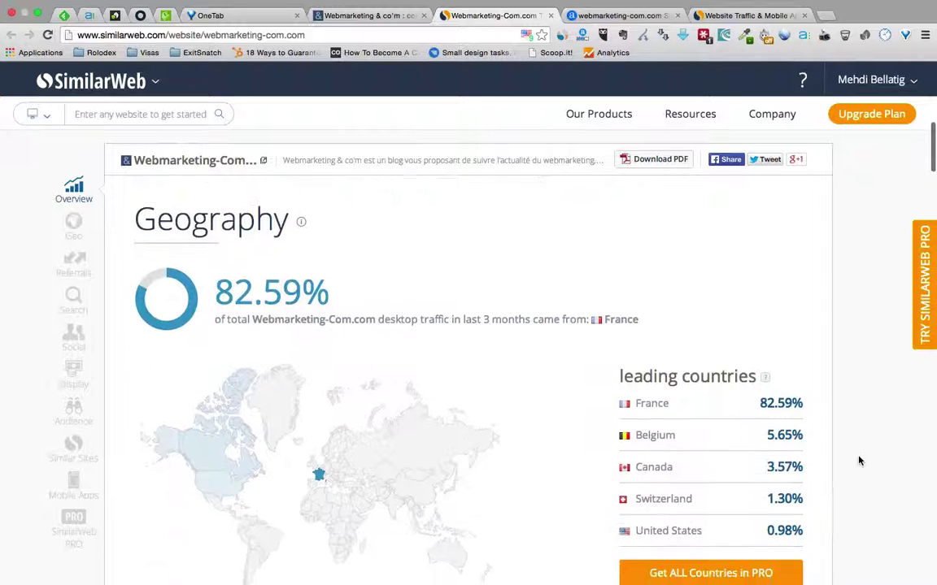
scroll(860, 461, "down", 1)
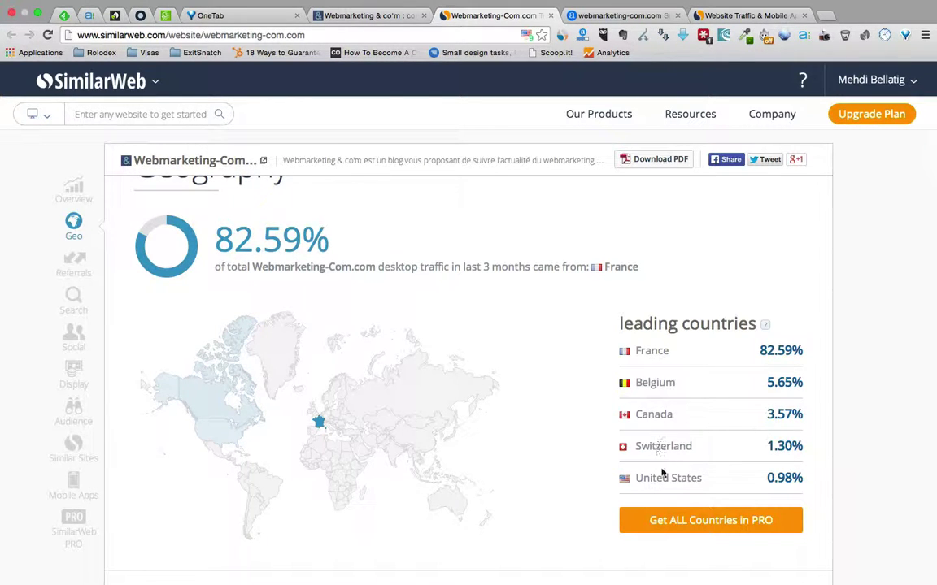
scroll(811, 420, "down", 1)
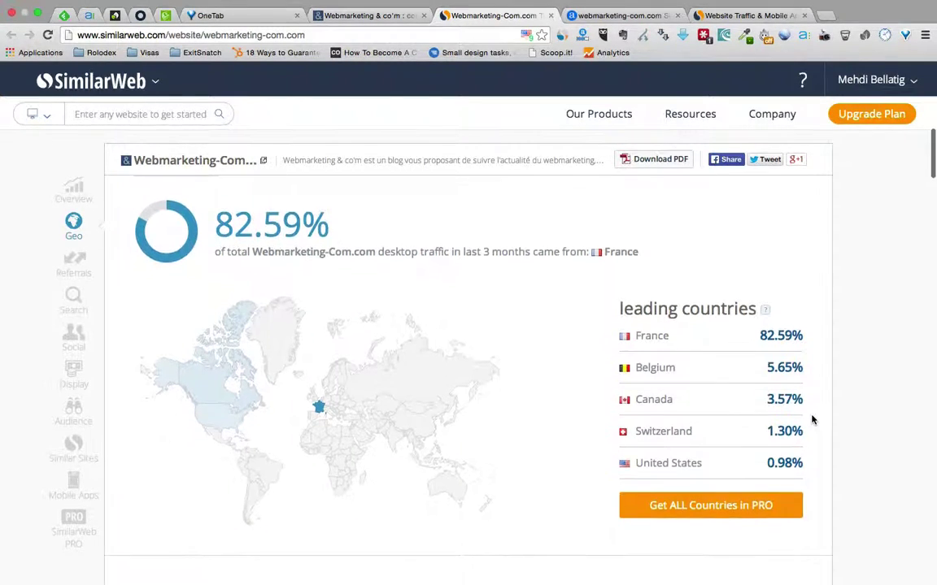
scroll(812, 419, "up", 1)
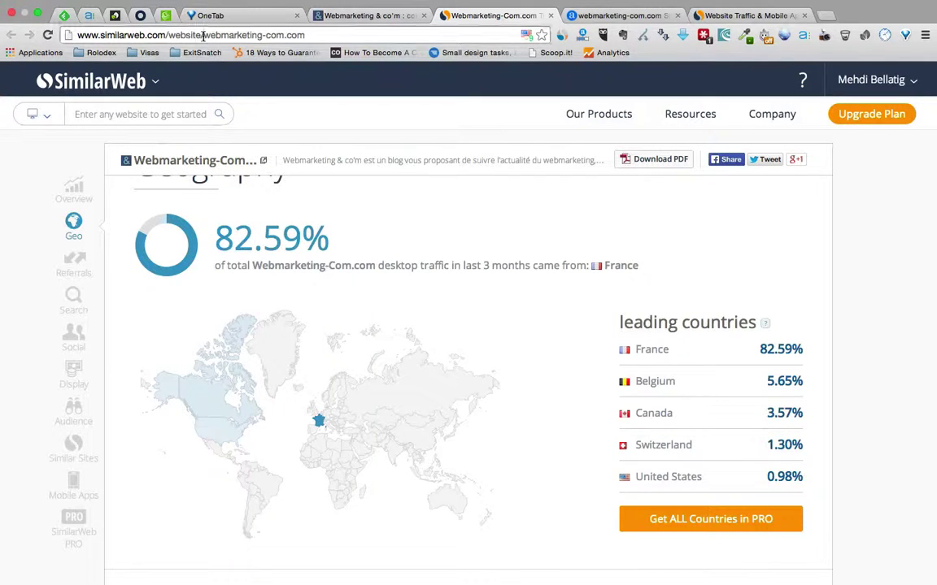
- Load the SimilarWeb report for facebook.com by replacing the site name in the current page address
left_click_drag(203, 35, 326, 38)
type("face")
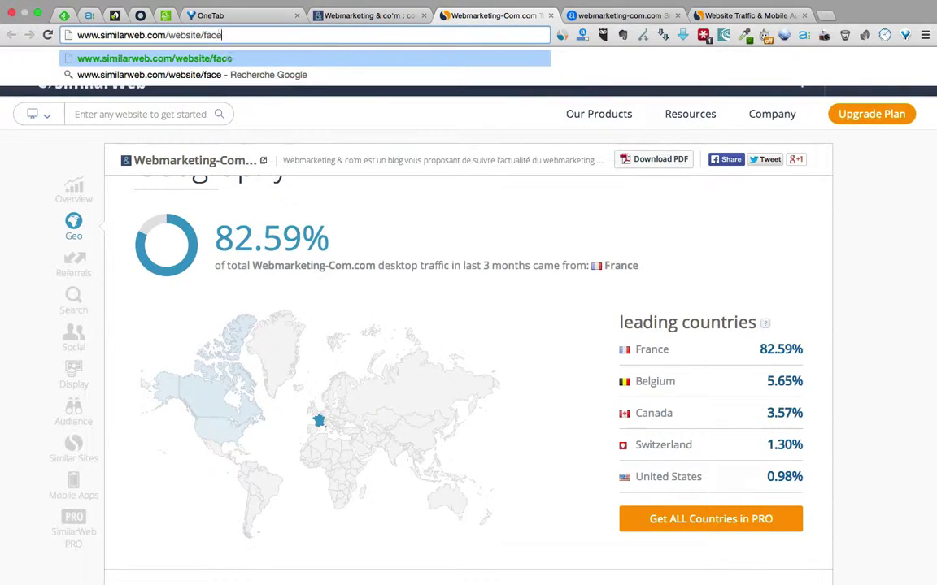
type("book.com")
key("Return")
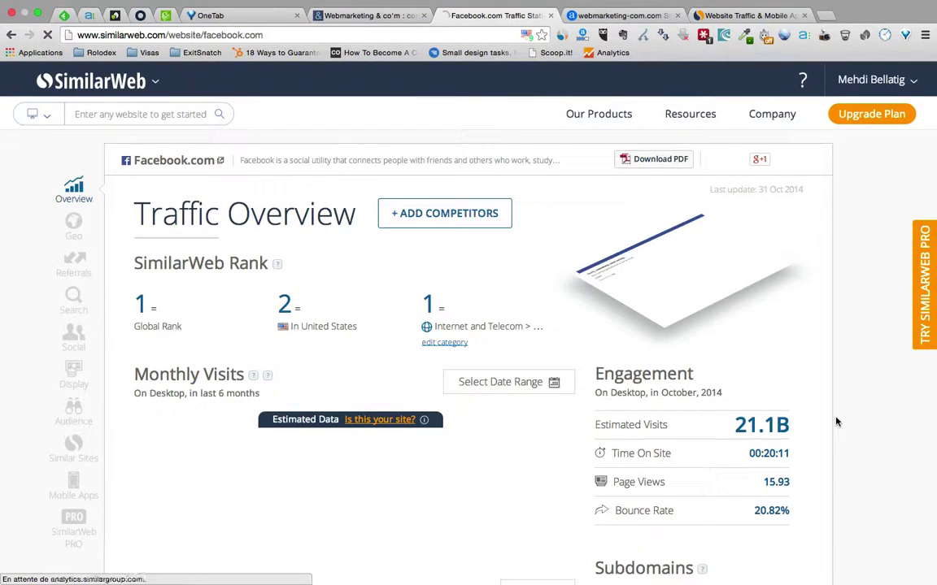
- Examine facebook.com's monthly visits, traffic sources and leading countries for comparison
scroll(835, 422, "down", 1)
scroll(836, 421, "down", 4)
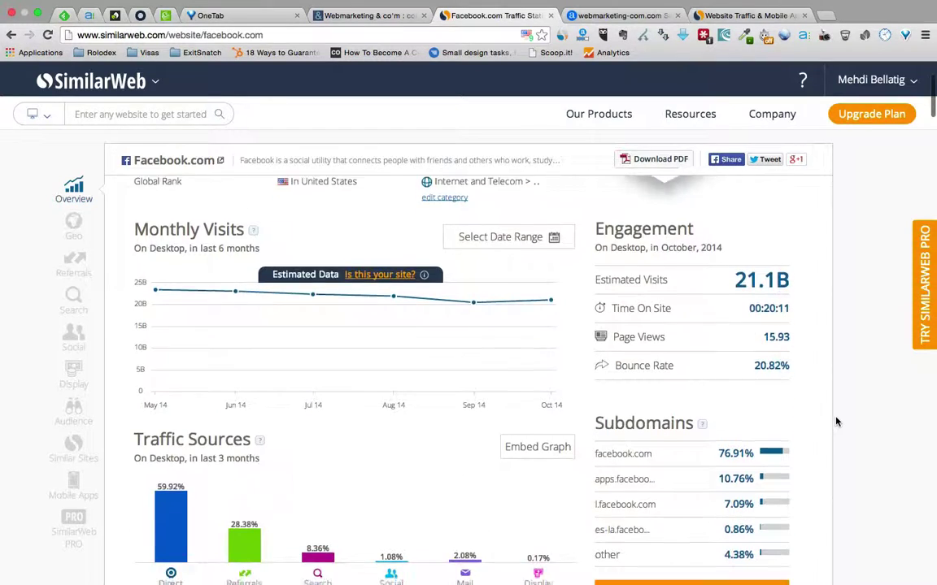
scroll(836, 422, "down", 10)
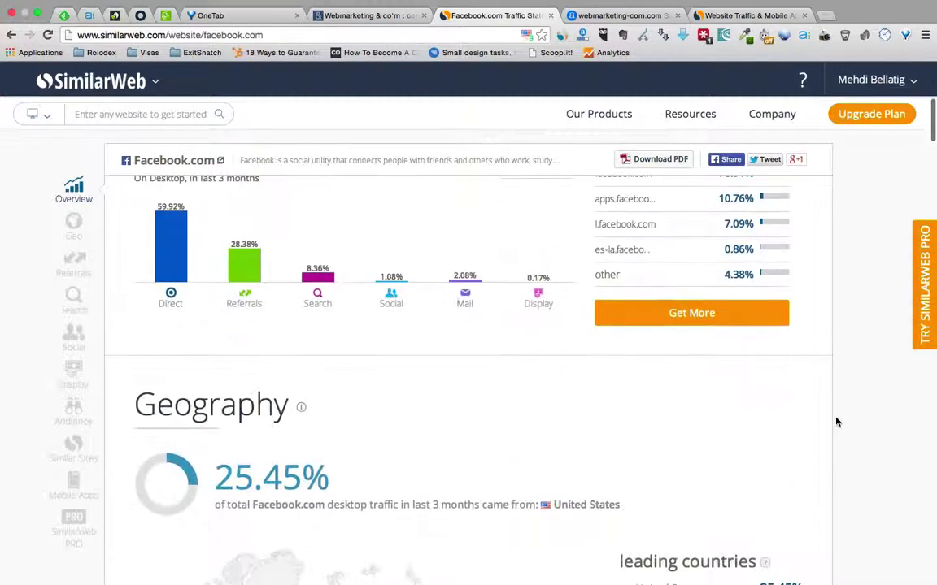
scroll(836, 422, "down", 2)
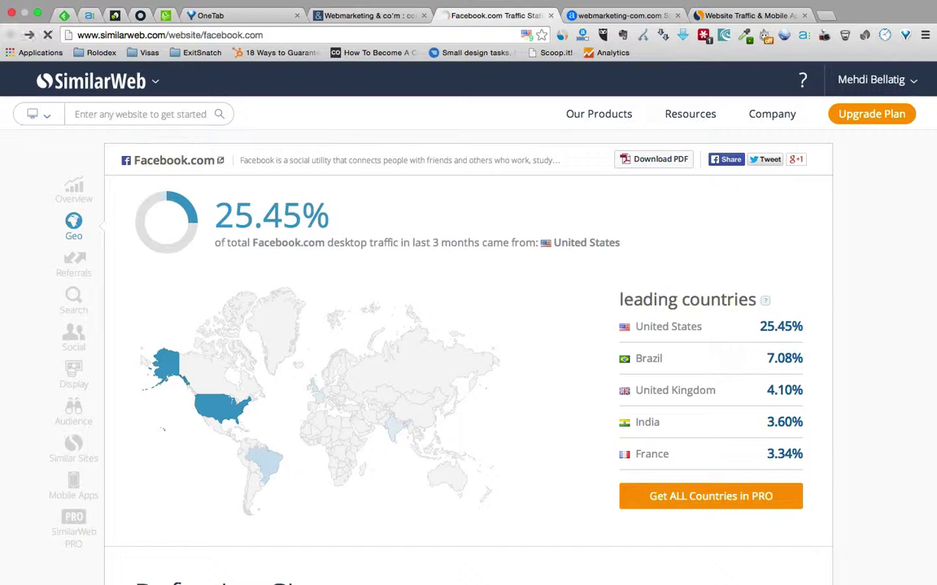
- Return to the webmarketing-com.com report and examine its top referring sites, including the preview for Scoop.it
key("super+bracketleft")
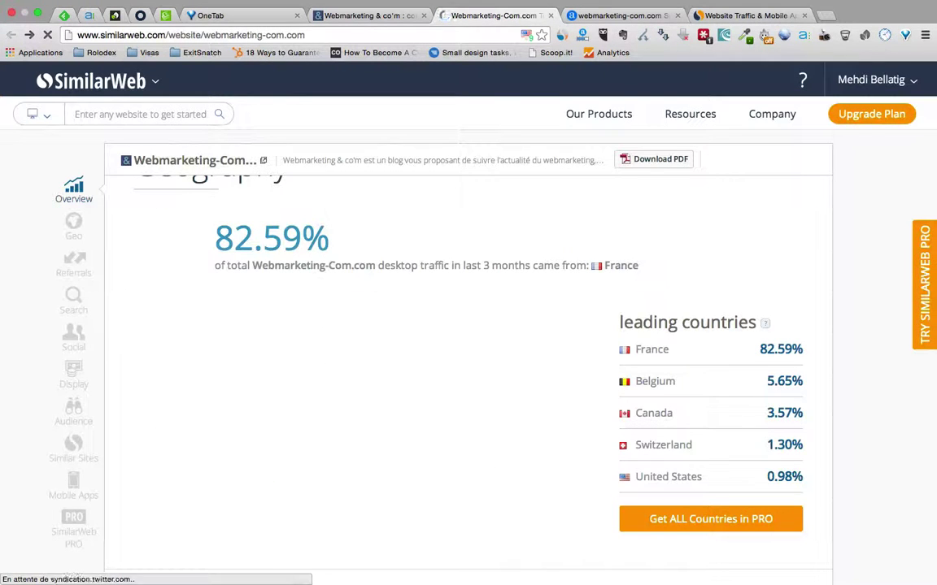
scroll(811, 486, "down", 2)
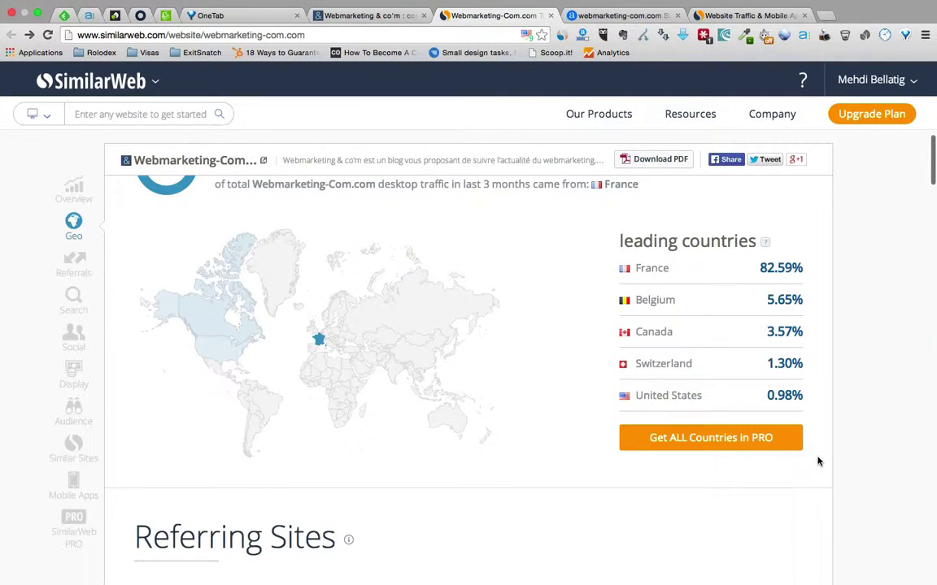
scroll(818, 461, "down", 5)
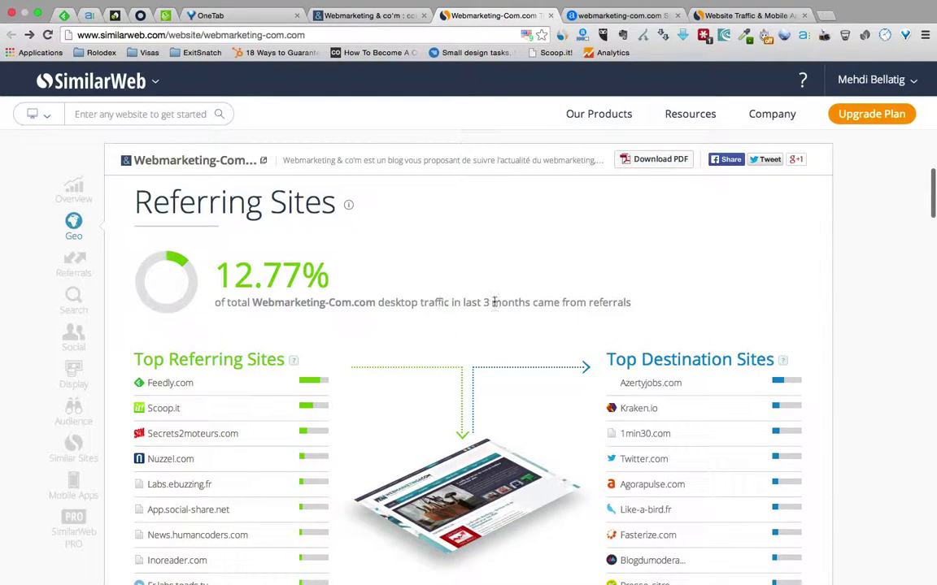
scroll(492, 334, "down", 2)
scroll(495, 306, "down", 1)
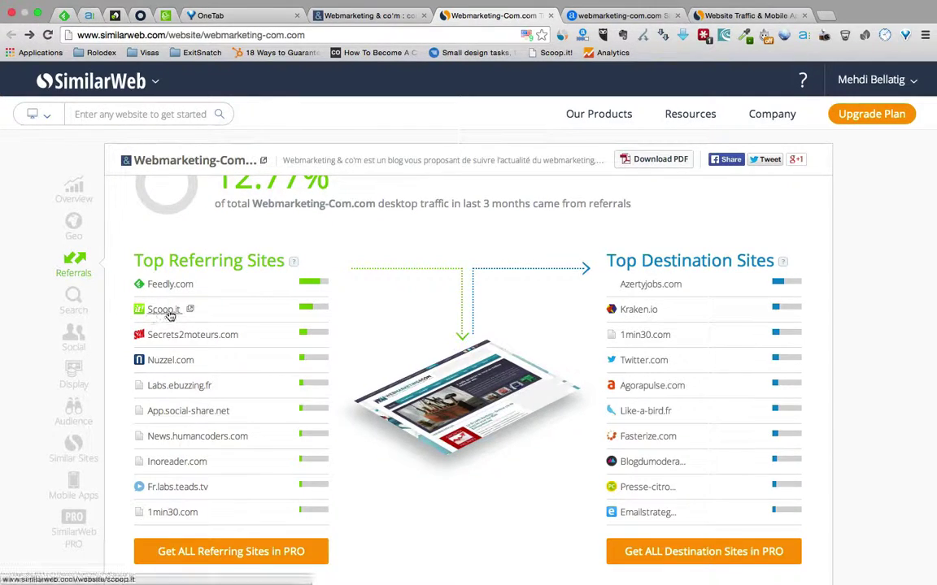
mouse_move(169, 315)
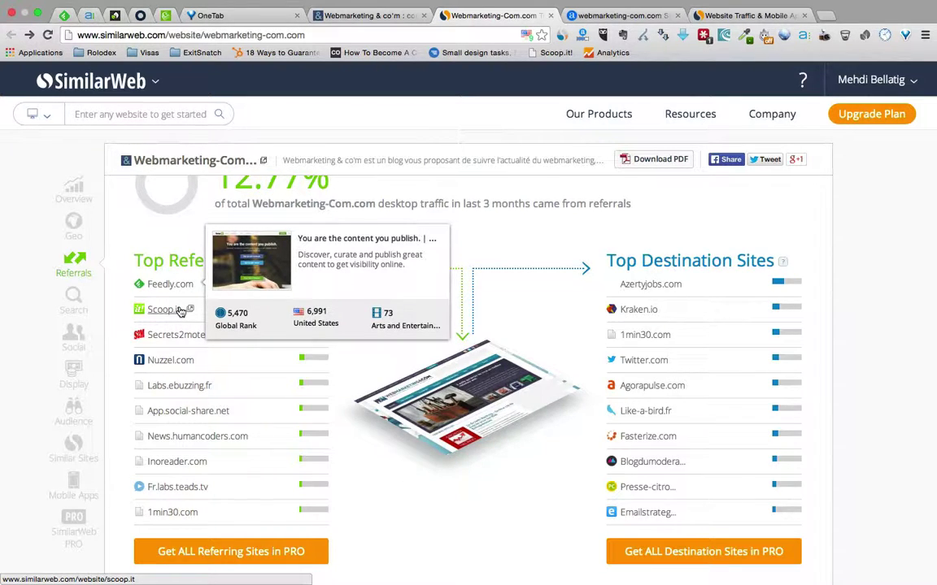
mouse_move(227, 336)
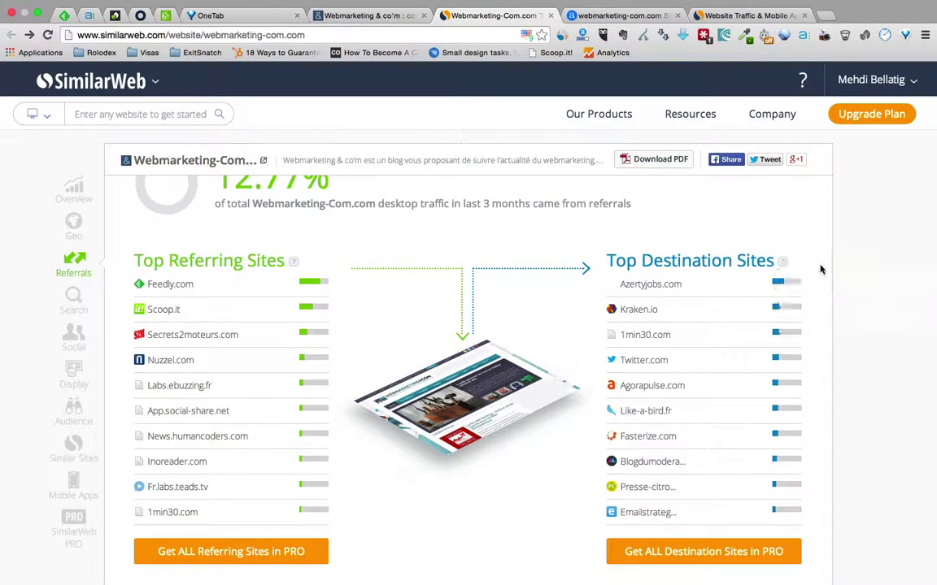
- Examine the top destination sites that webmarketing-com.com sends visitors to, and continue towards the Search Traffic section
scroll(829, 294, "down", 1)
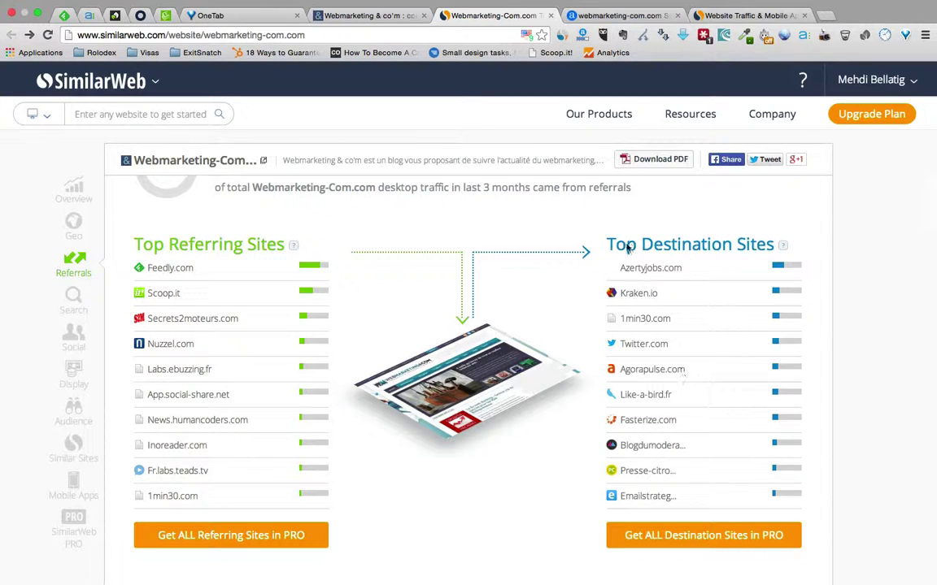
mouse_move(655, 270)
mouse_move(660, 323)
scroll(839, 442, "down", 1)
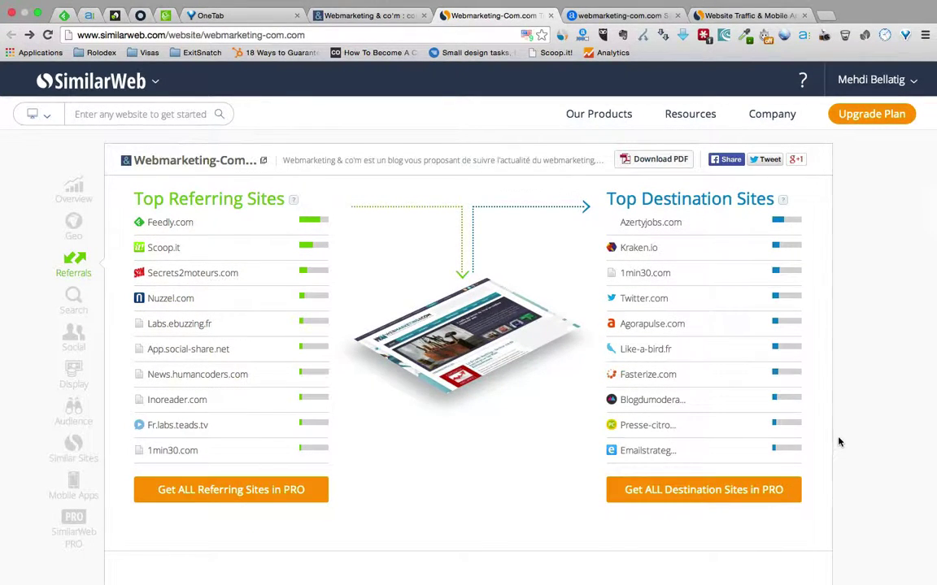
scroll(840, 442, "down", 2)
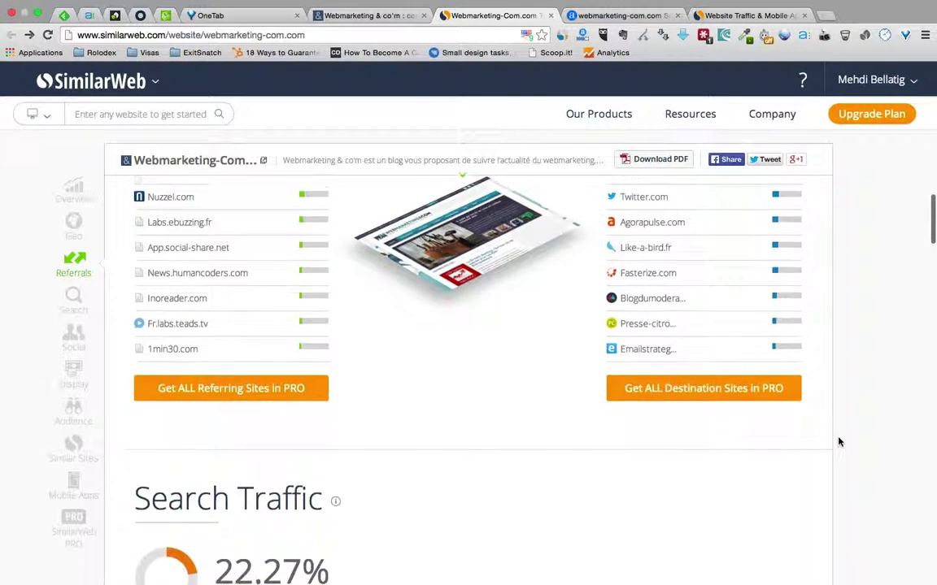
- Examine the Search Traffic section for webmarketing-com.com, including the search share, search engines and full organic keyword list
scroll(840, 442, "down", 6)
scroll(840, 442, "down", 1)
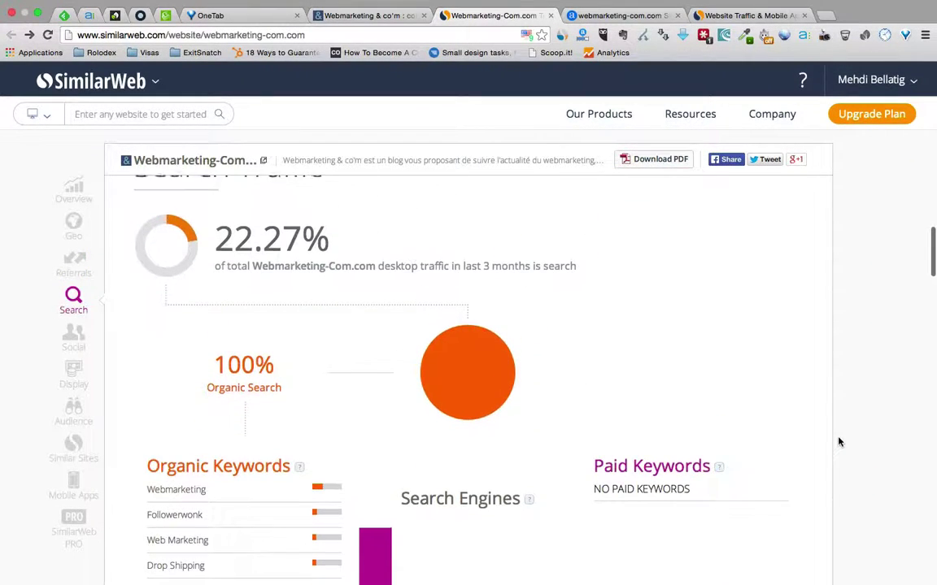
scroll(840, 442, "up", 1)
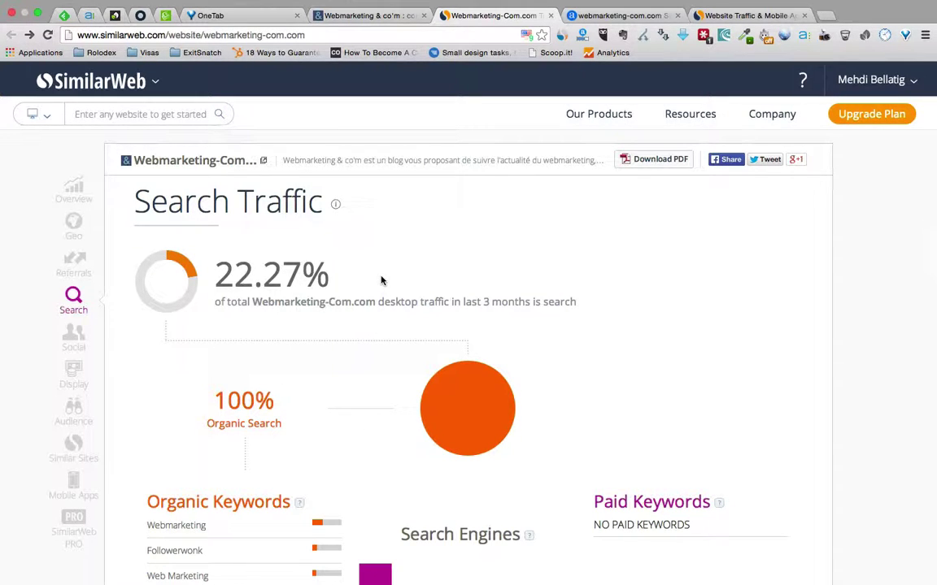
left_click_drag(231, 269, 356, 269)
left_click(356, 269)
scroll(356, 269, "down", 1)
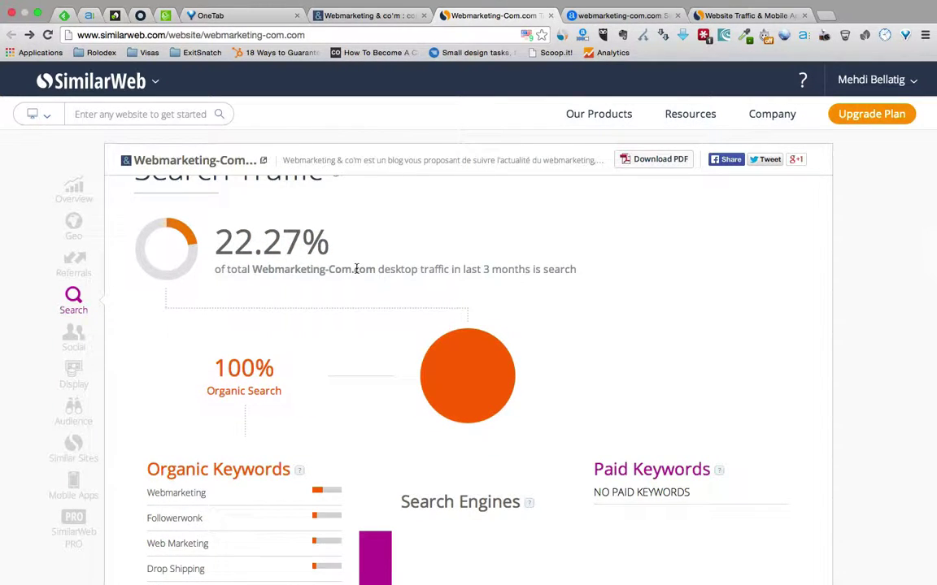
scroll(355, 271, "down", 2)
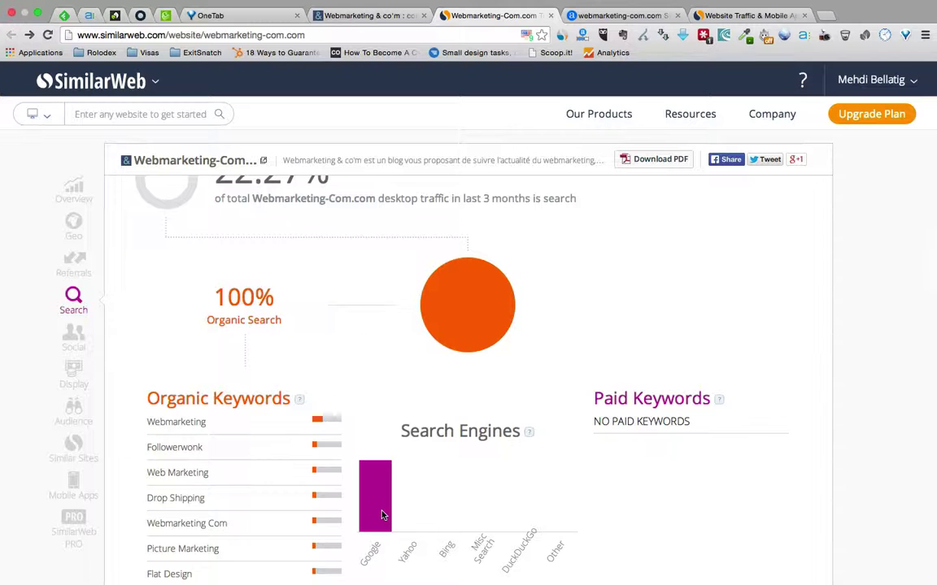
scroll(382, 514, "down", 2)
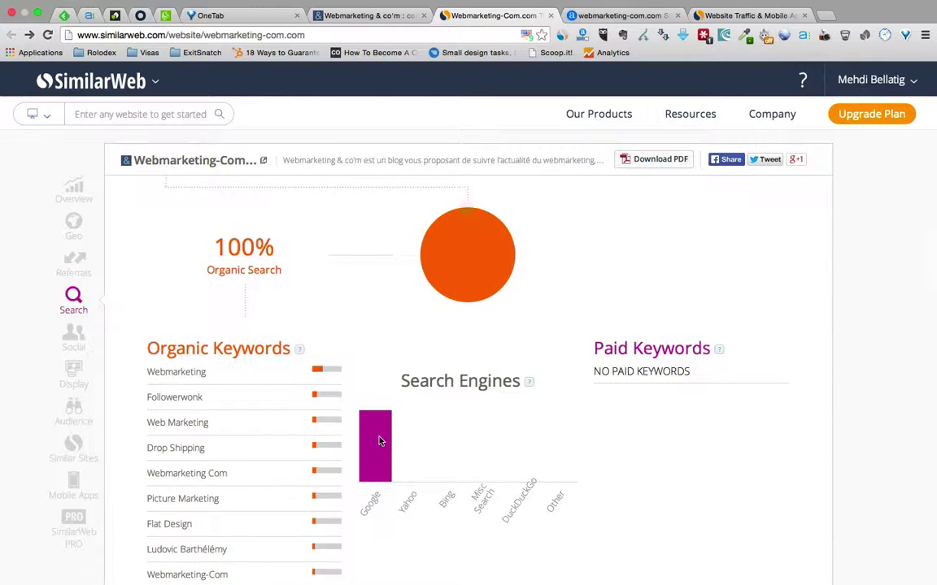
scroll(379, 440, "down", 1)
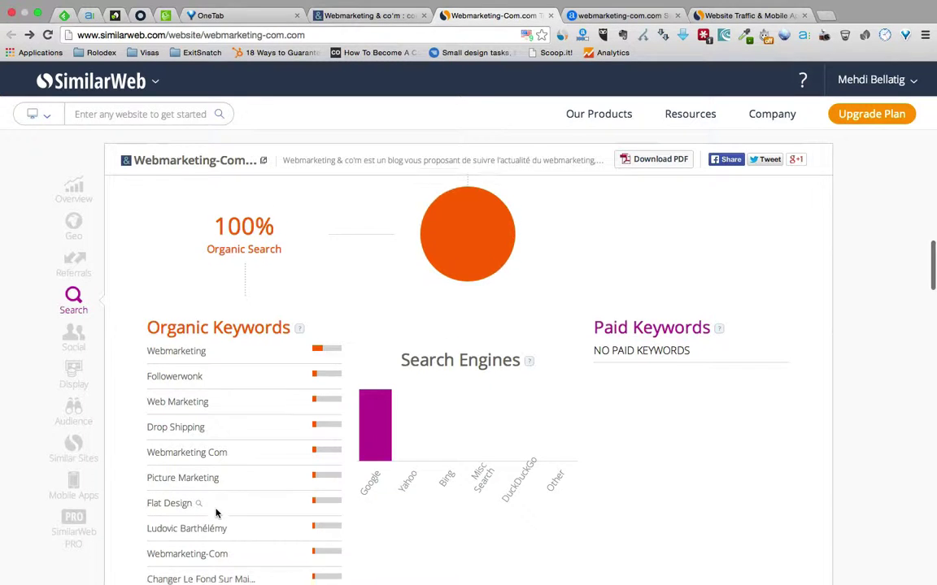
scroll(216, 510, "down", 2)
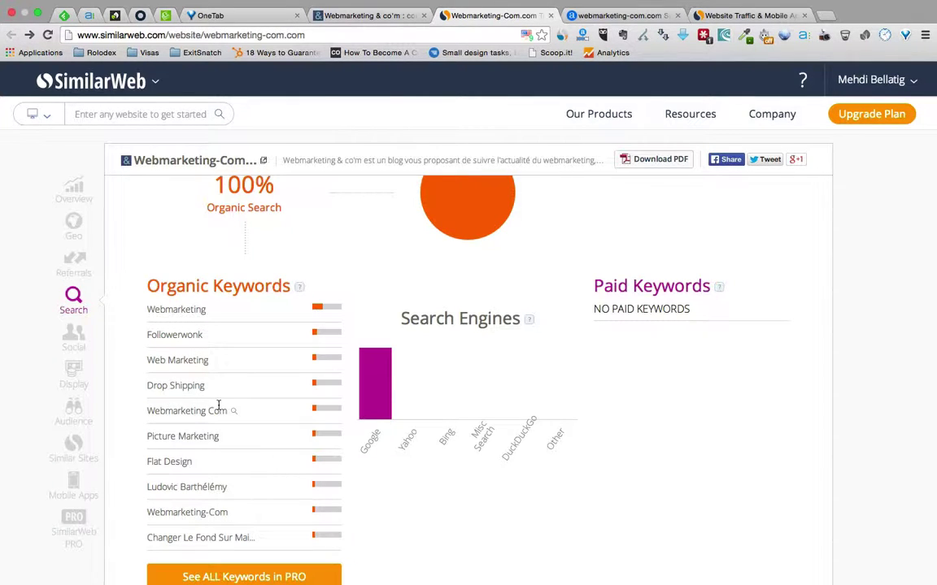
- Switch to IPVanish and connect the VPN to the Paris, France server par-a01
key("super+space")
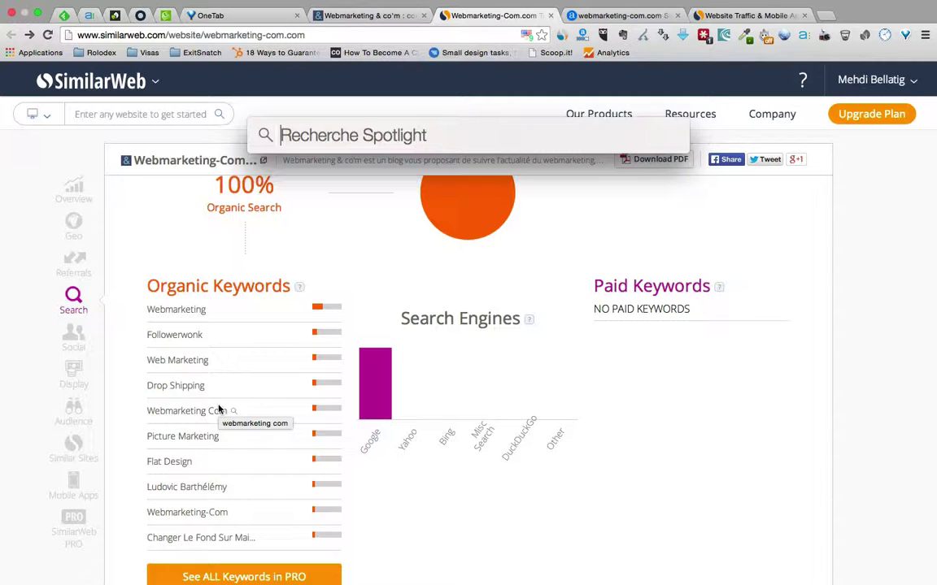
type("Vanish")
key("Return")
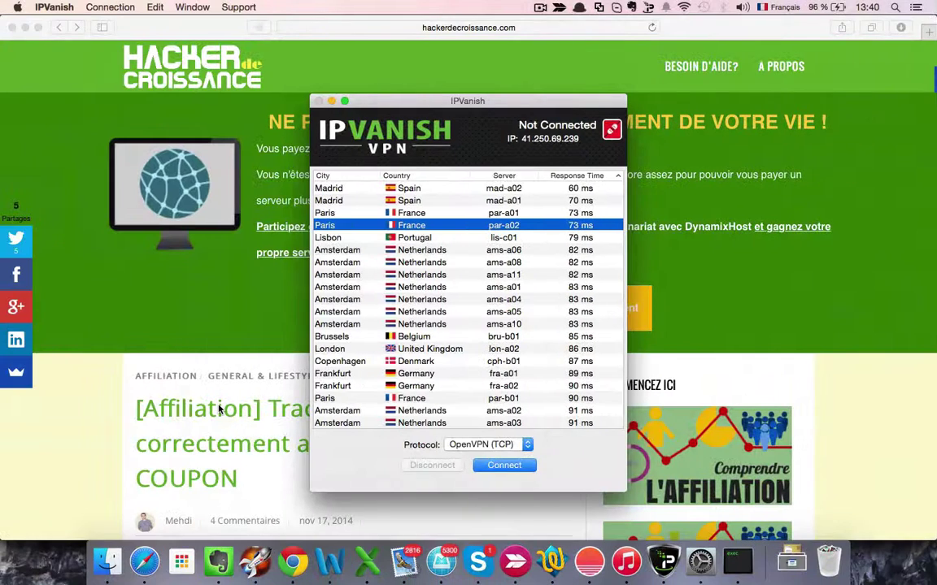
double_click(408, 213)
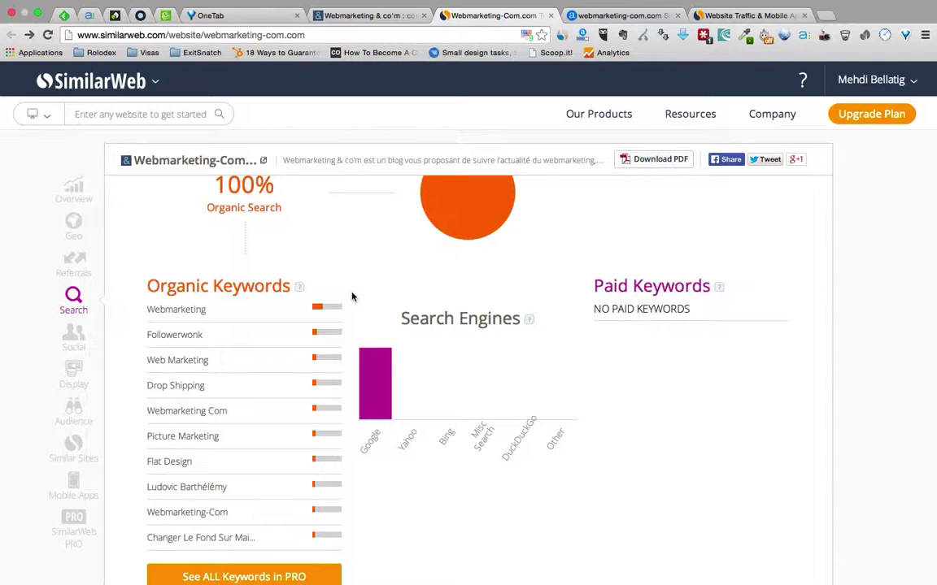
- Open the Google search for the organic keyword Webmarketing from the report's keyword list
scroll(352, 297, "up", 2)
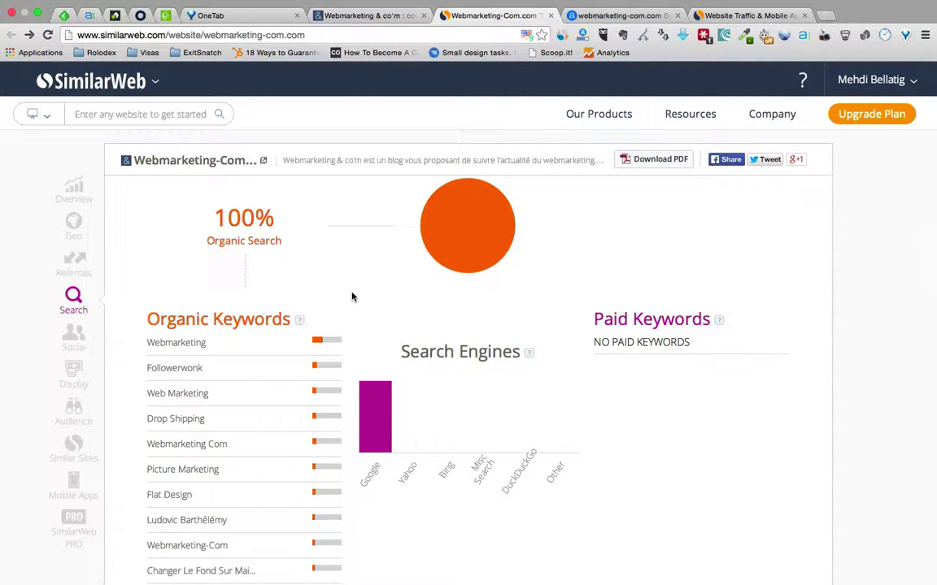
scroll(352, 296, "down", 3)
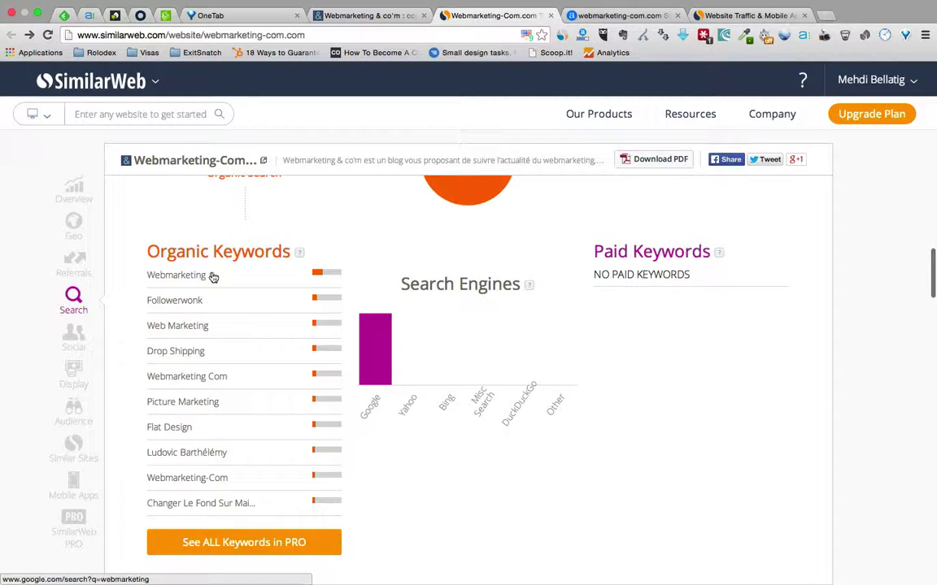
left_click(210, 276)
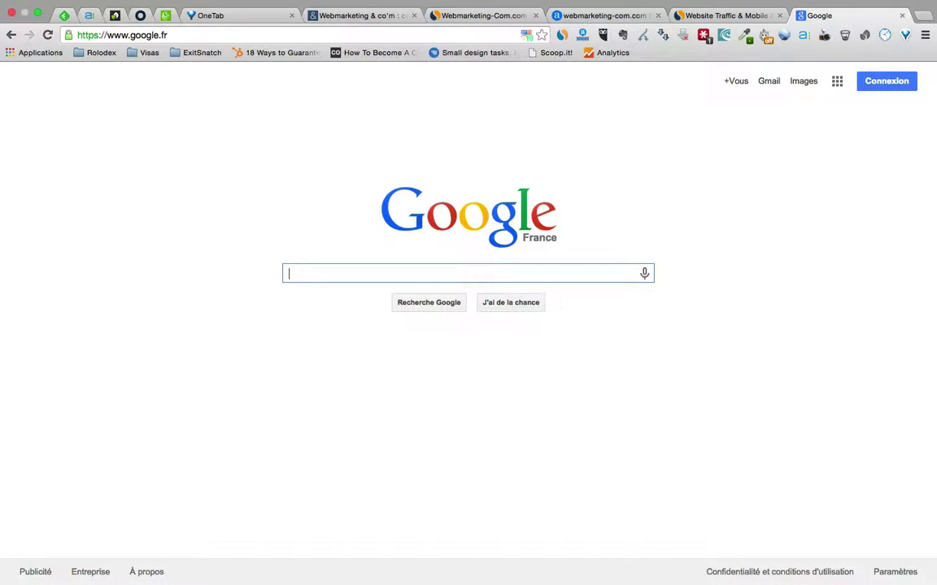
- Close the SimilarWeb home page and the Alexa report, and return to the webmarketing-com.com SimilarWeb report
key("ctrl+shift+Tab")
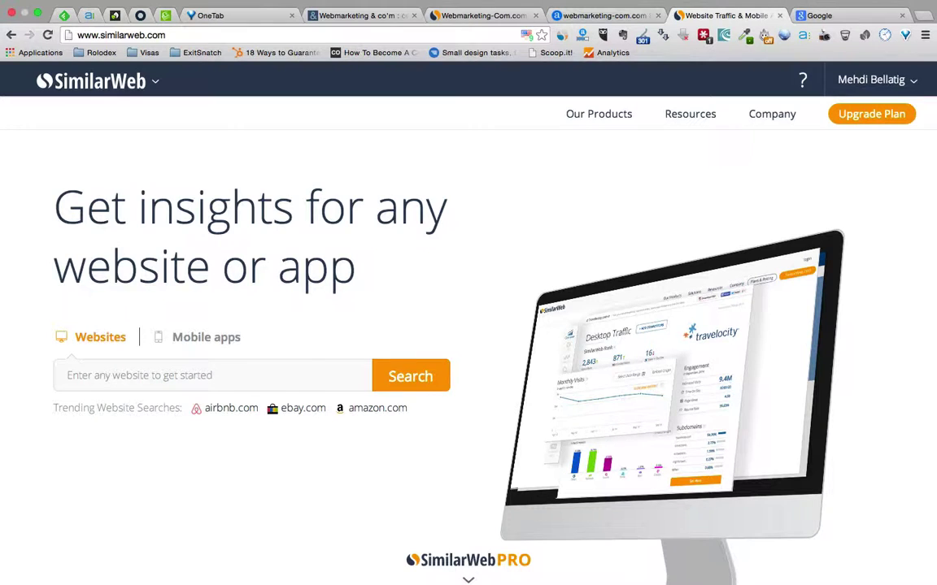
key("ctrl+w")
key("ctrl+shift+Tab")
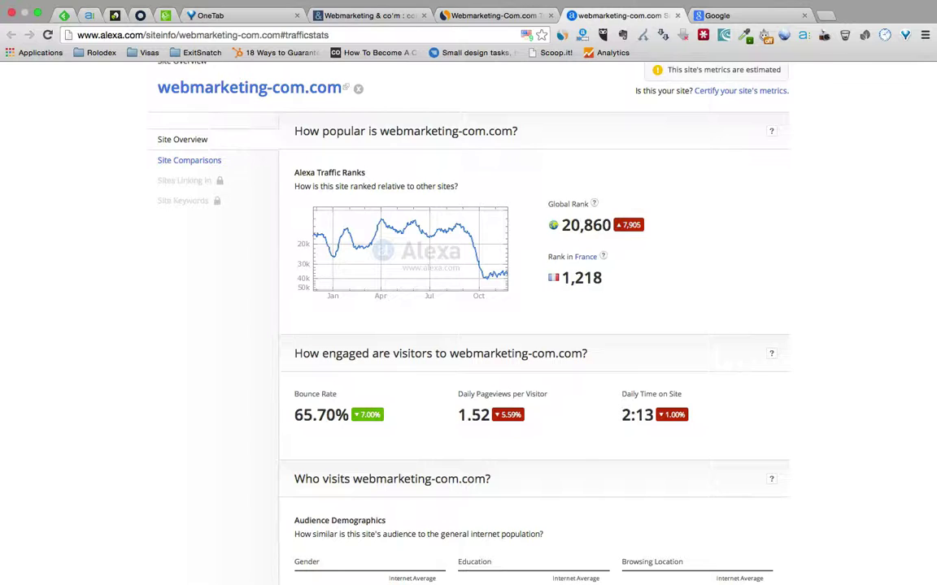
key("ctrl+w")
key("ctrl+shift+Tab")
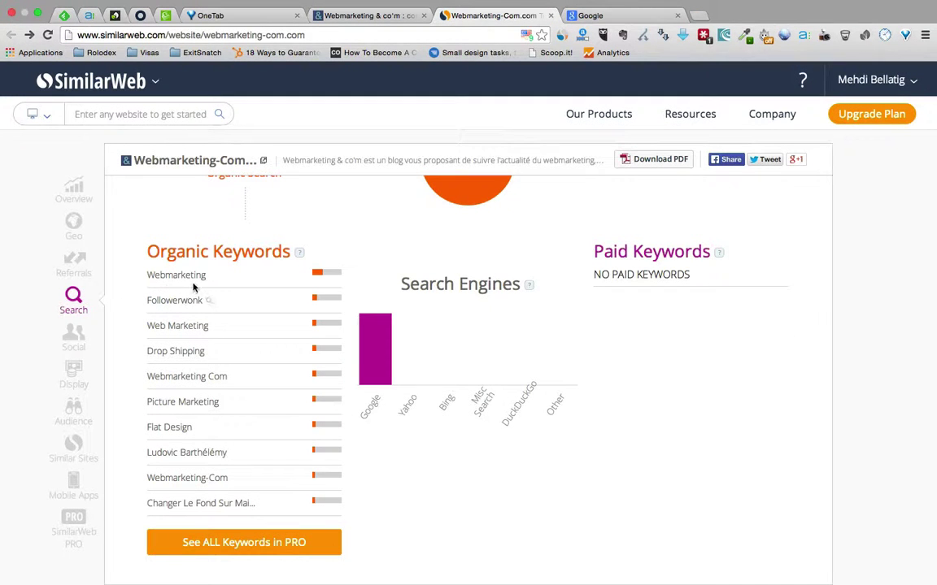
- Search Google France for the organic keyword "followerwonk" to check the site's ranking
scroll(220, 291, "down", 1)
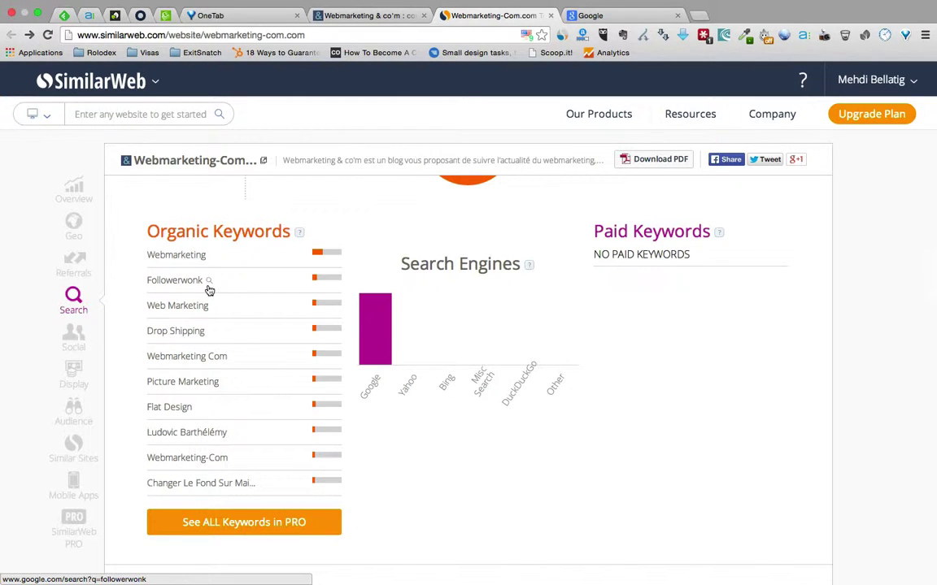
key("ctrl+Tab")
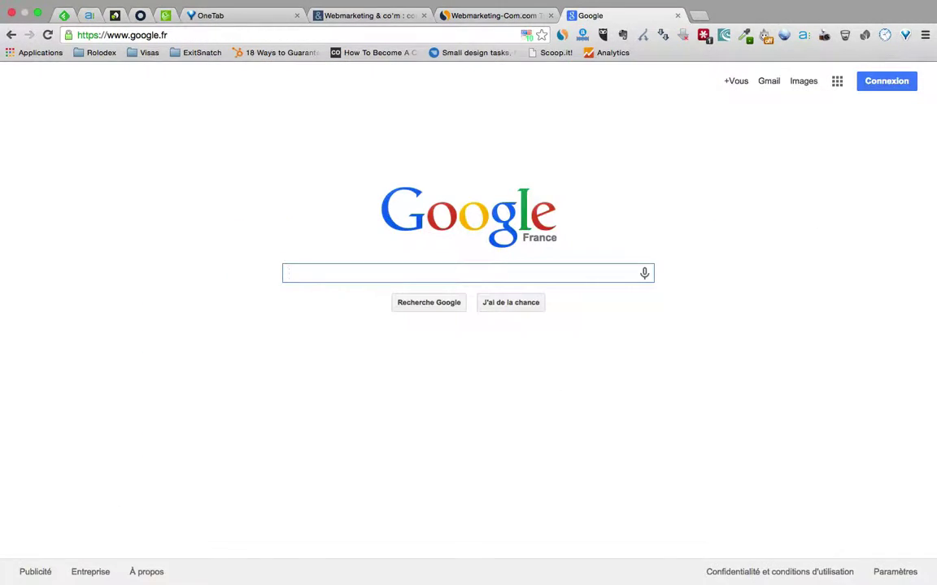
type("followerwonk")
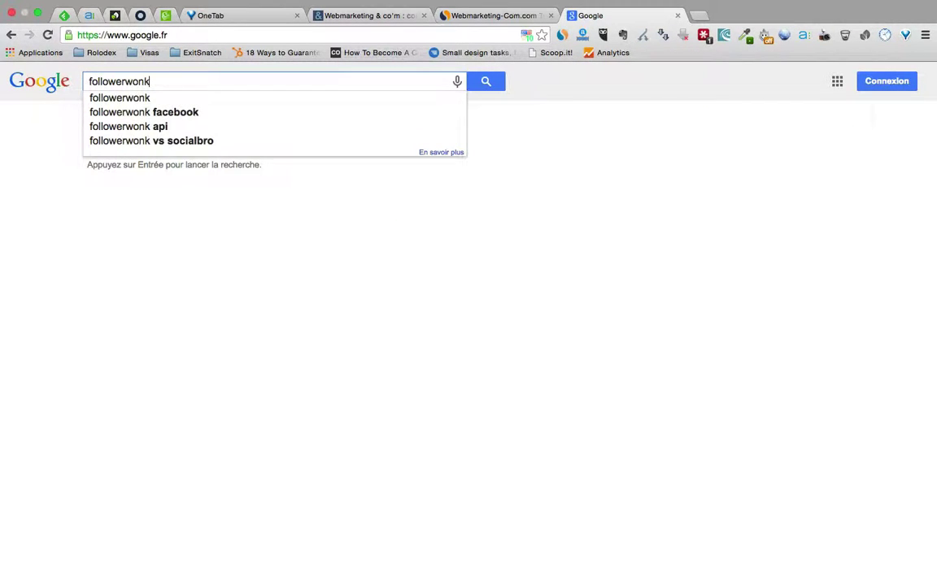
key("Return")
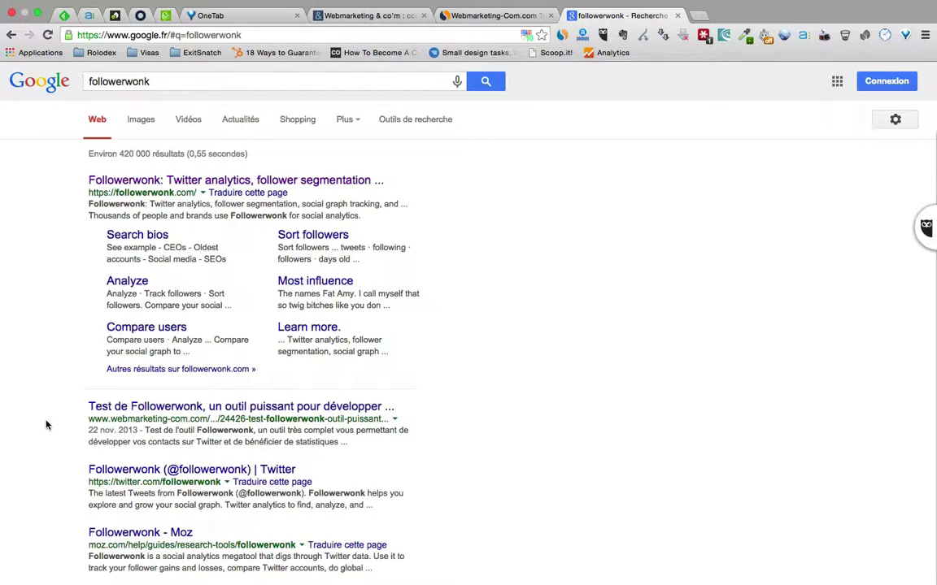
- Search Google France for the report's keyword "drop shipping" and look for webmarketing-com.com among the results
key("ctrl+shift+Tab")
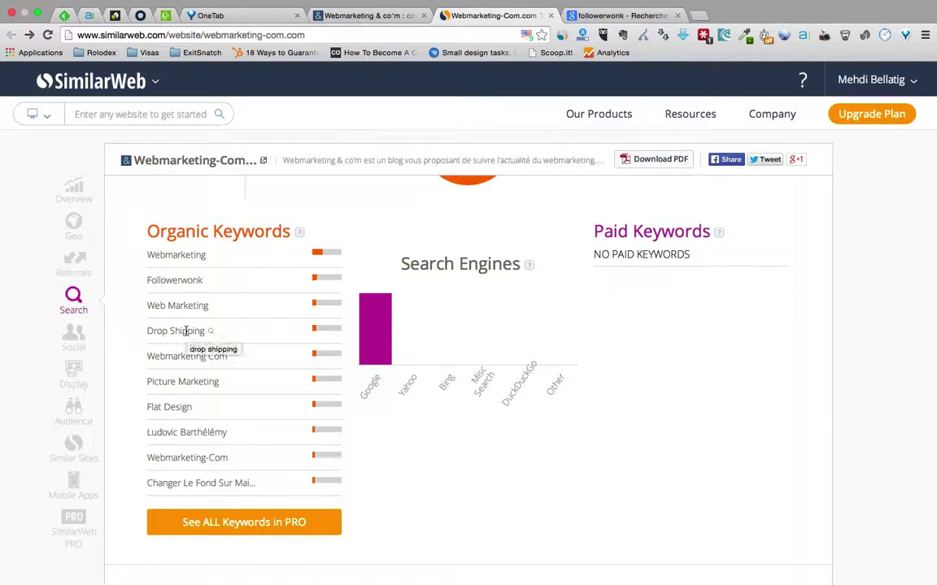
key("ctrl+Tab")
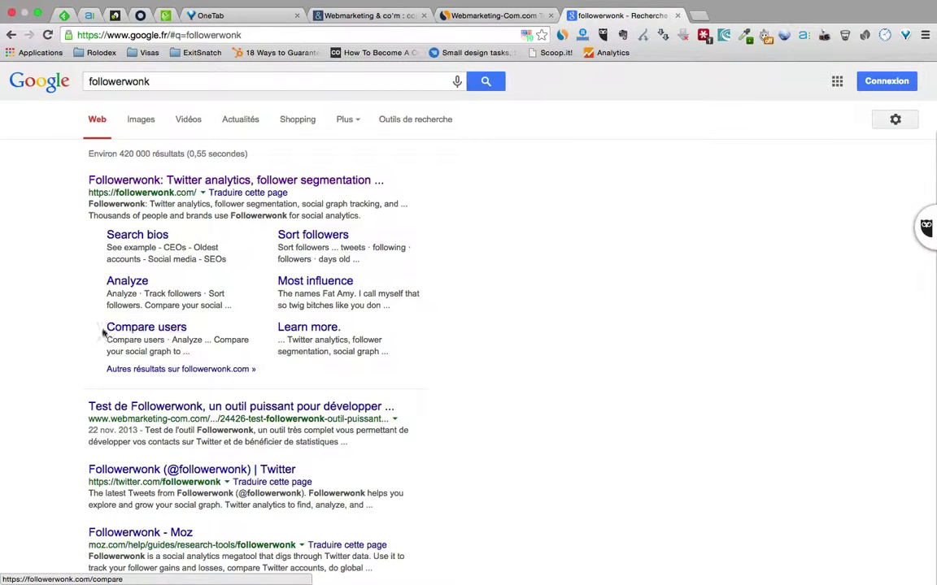
double_click(162, 80)
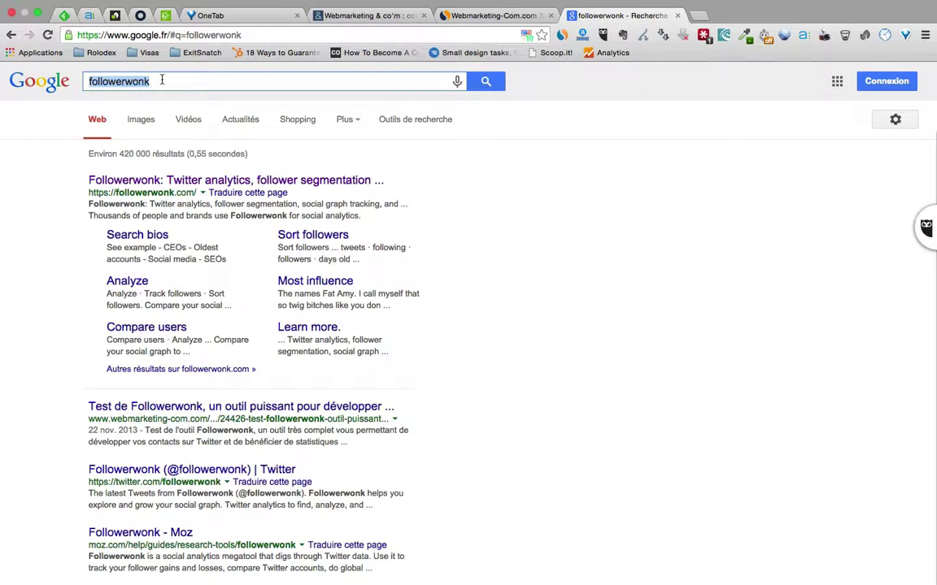
type("d")
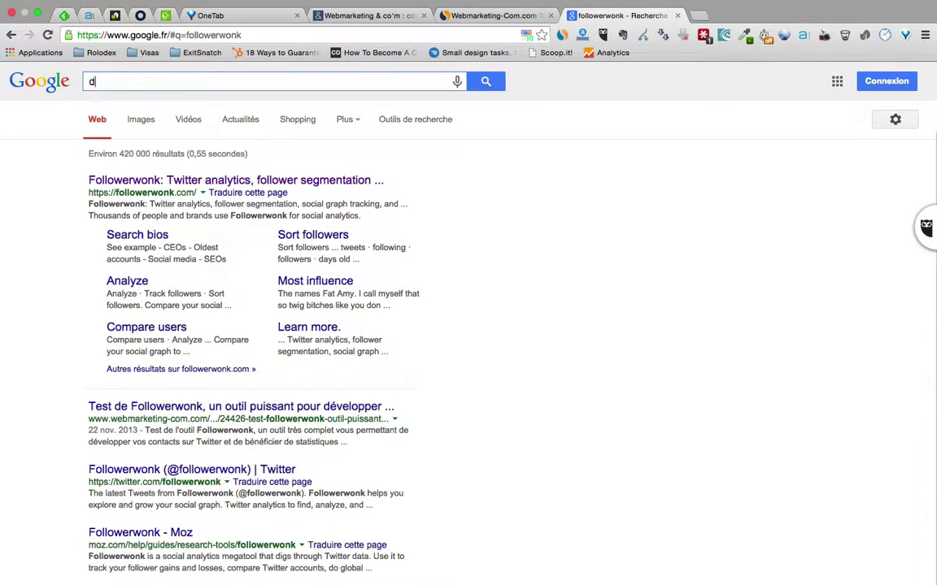
type("rop shipping")
key("Return")
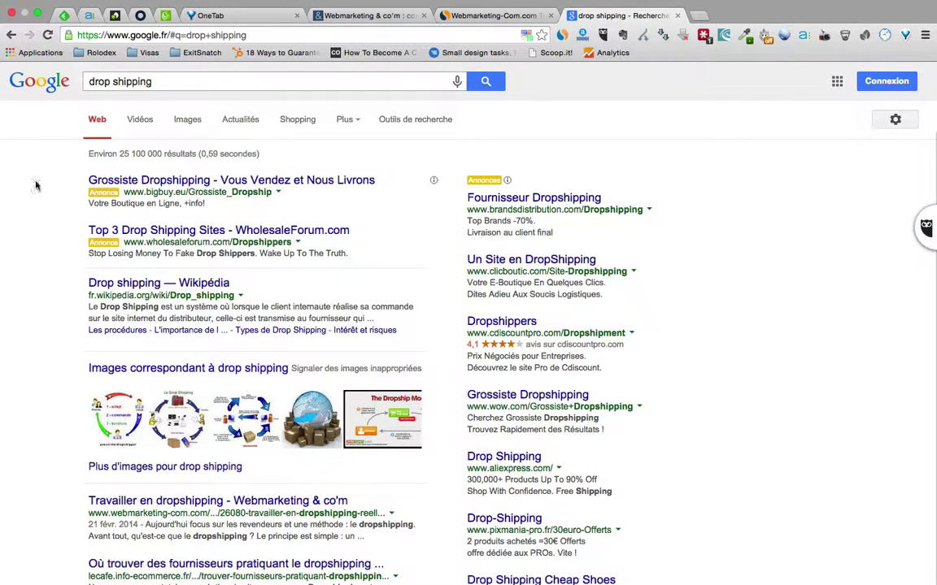
scroll(80, 369, "down", 1)
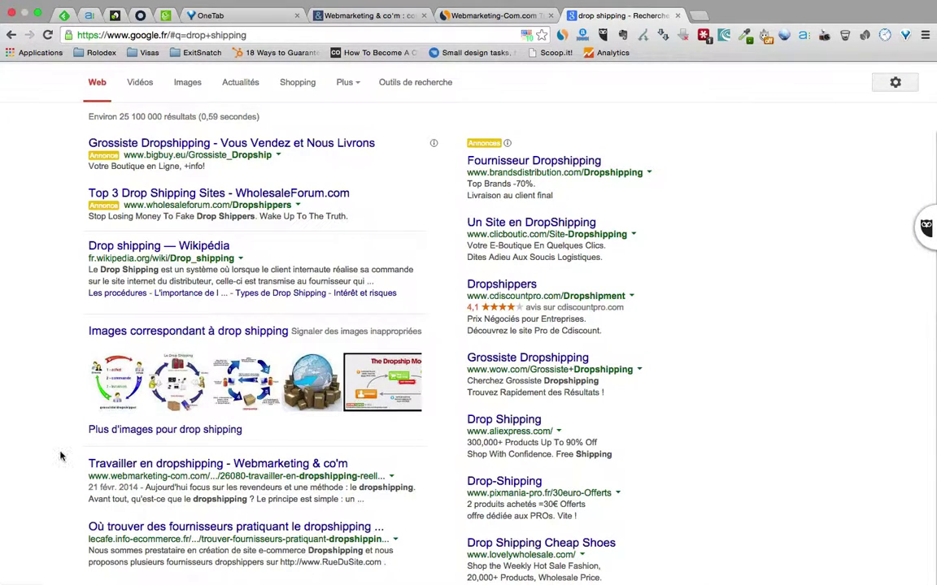
scroll(61, 455, "up", 2)
- Return to the webmarketing-com.com report and examine its paid keywords, Social traffic breakdown and Display Advertising section
key("ctrl+shift+Tab")
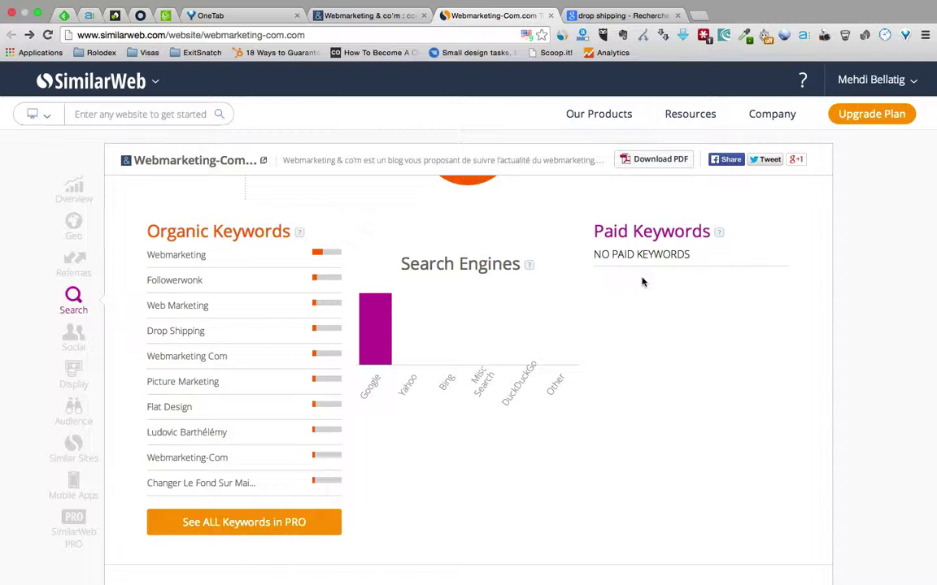
scroll(642, 282, "down", 5)
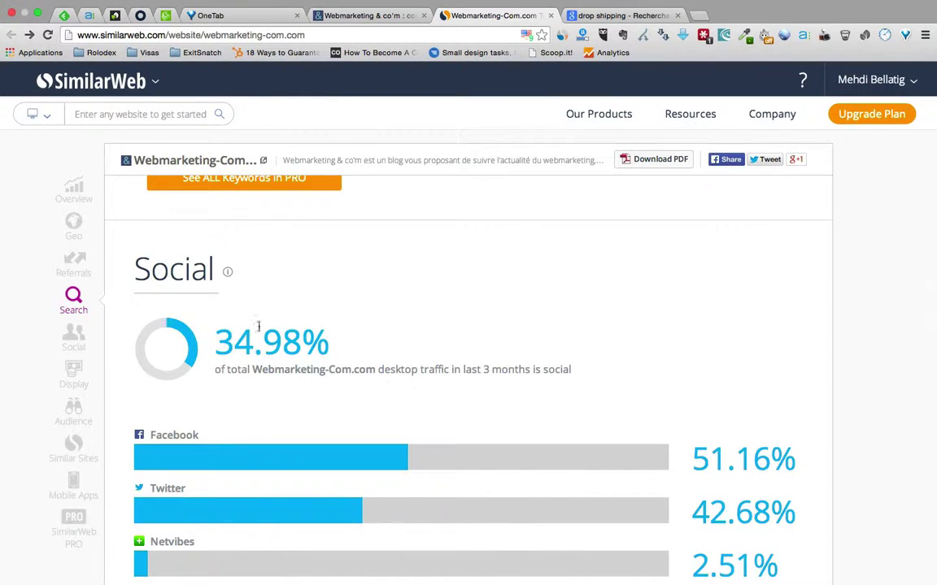
scroll(285, 348, "down", 2)
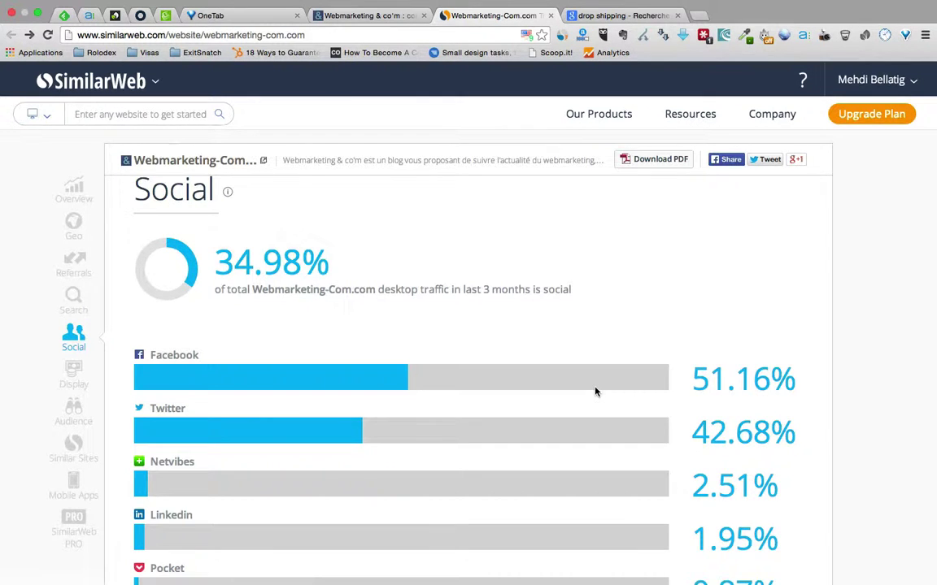
scroll(595, 392, "down", 5)
scroll(596, 392, "down", 3)
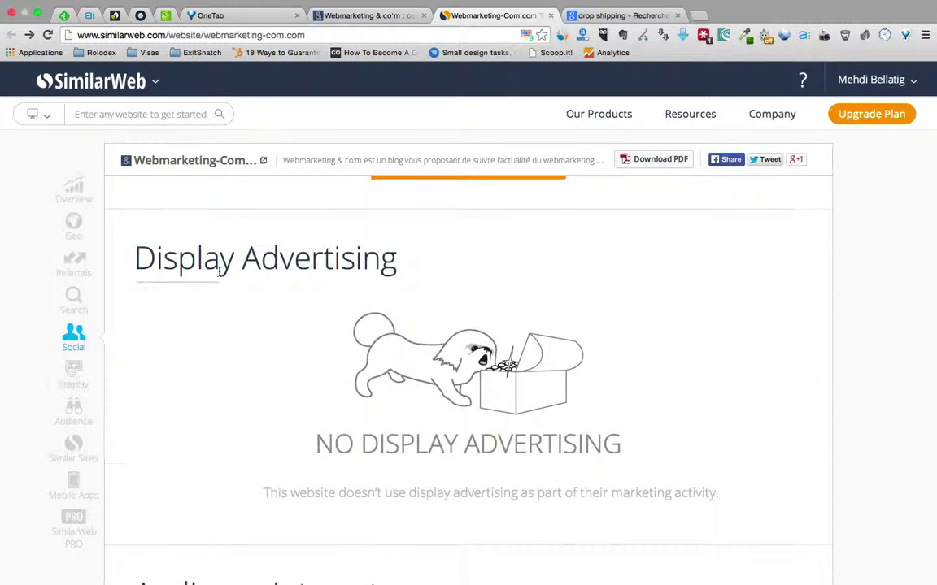
scroll(218, 275, "down", 2)
scroll(219, 275, "up", 1)
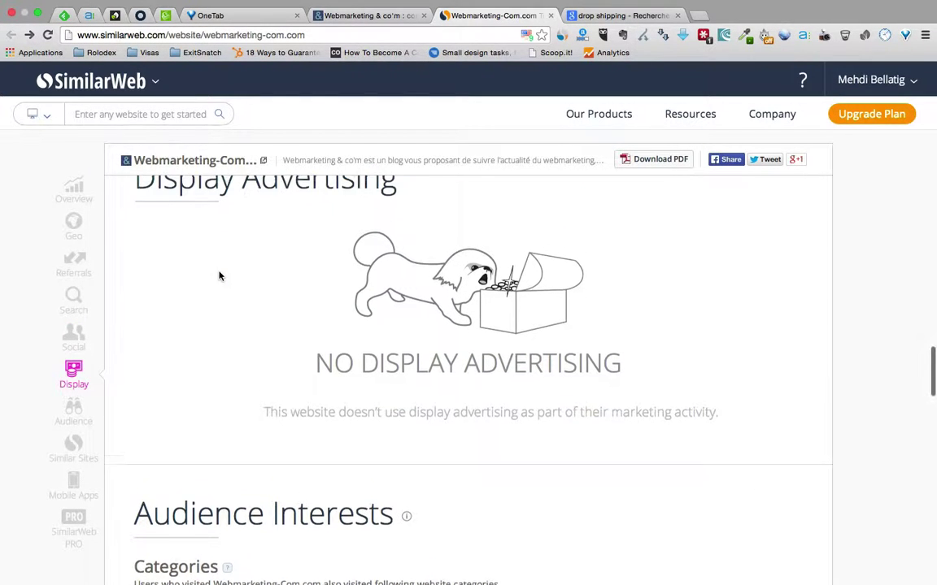
scroll(218, 274, "up", 2)
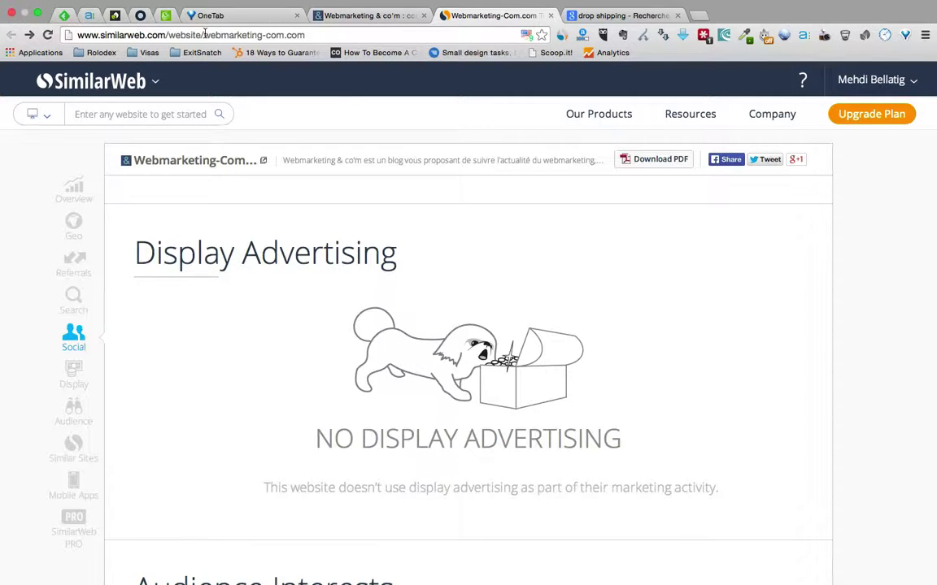
- Load the SimilarWeb report for isabella.fr by replacing the site name in the page address, and view its traffic overview
left_click_drag(205, 35, 351, 36)
type("i")
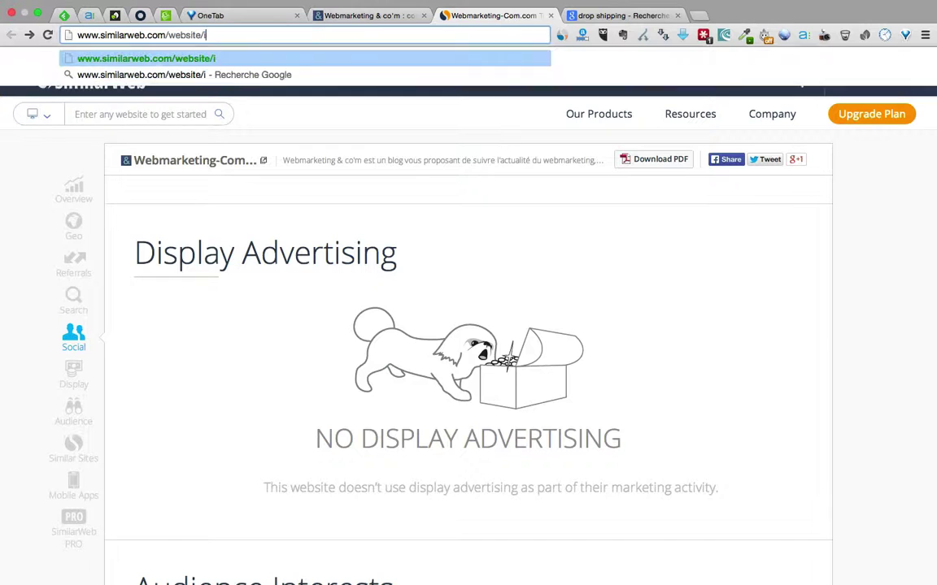
type("sabella.fr")
key("Return")
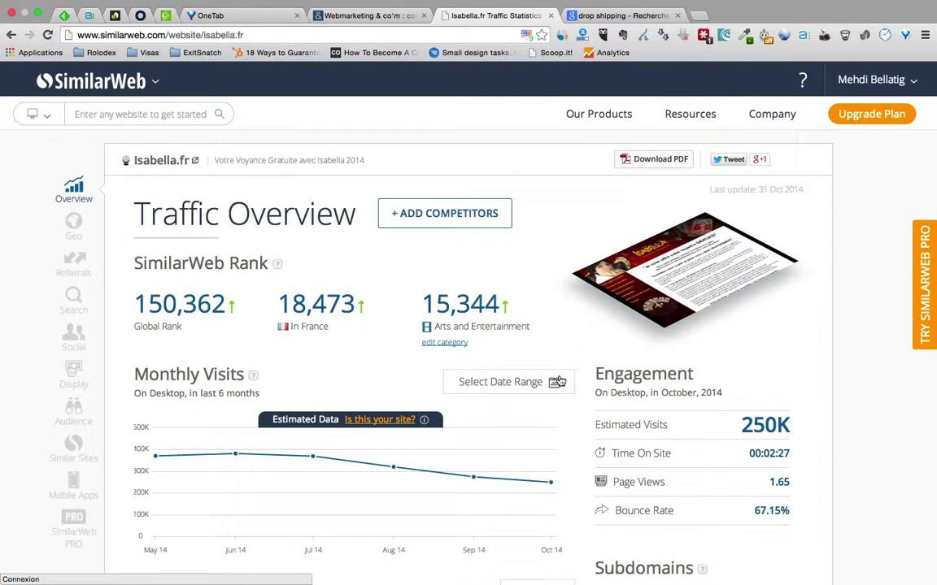
scroll(558, 381, "down", 3)
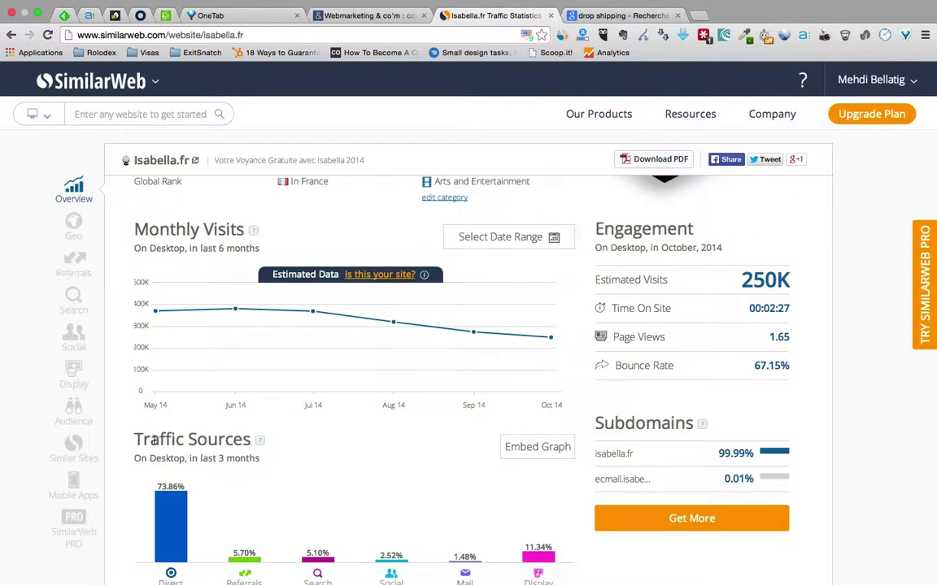
- Go from the isabella.fr Traffic Sources chart to Display Advertising and examine its top publishers and ad networks
scroll(674, 470, "down", 1)
scroll(674, 470, "down", 3)
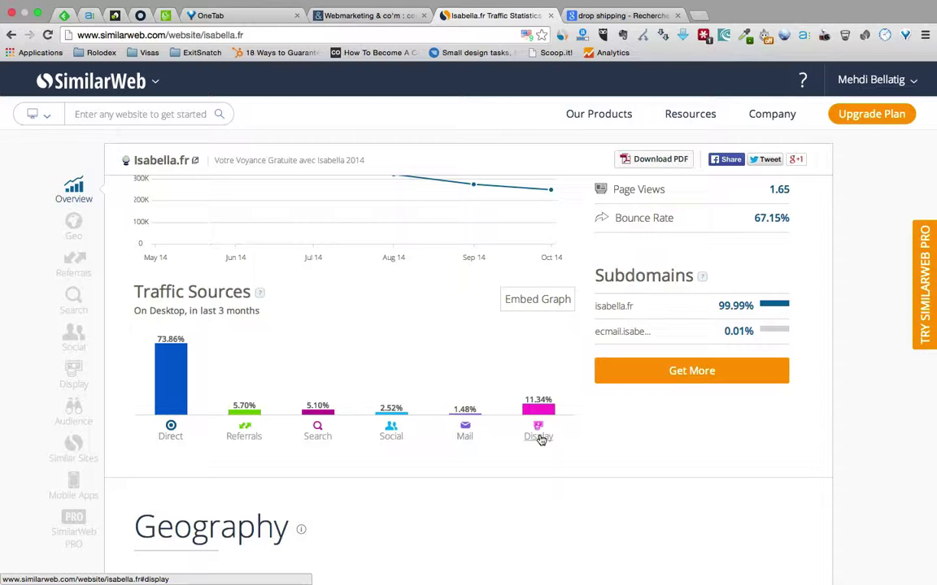
left_click(539, 436)
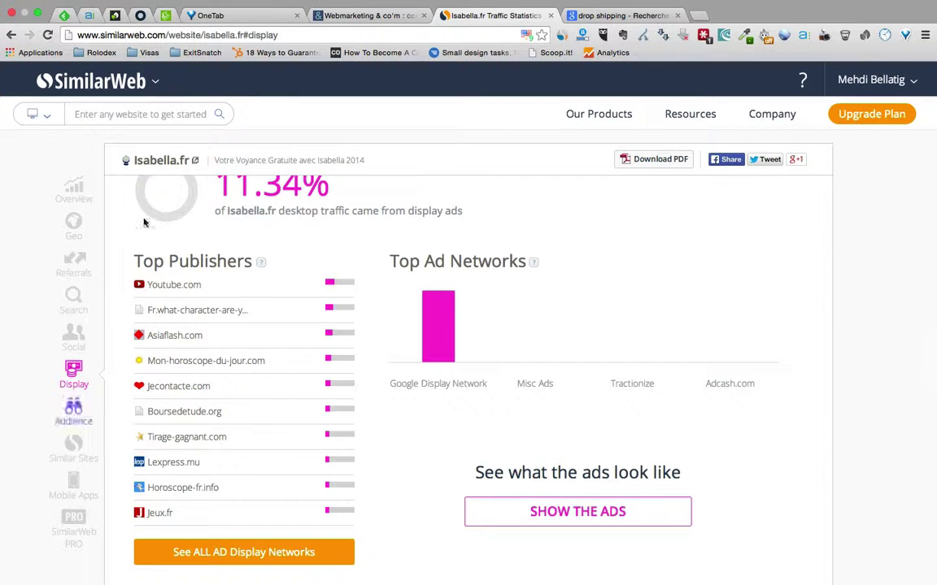
scroll(217, 197, "up", 3)
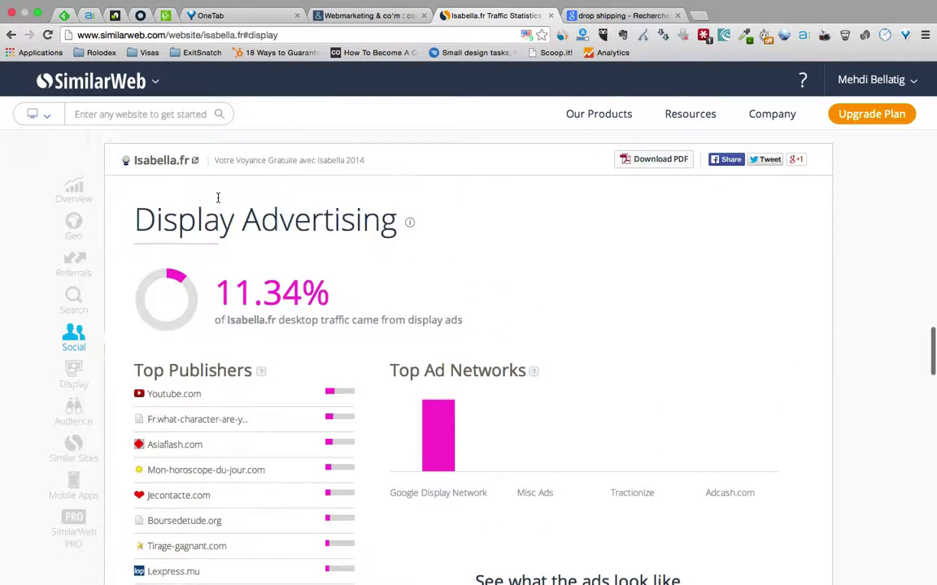
scroll(203, 219, "down", 1)
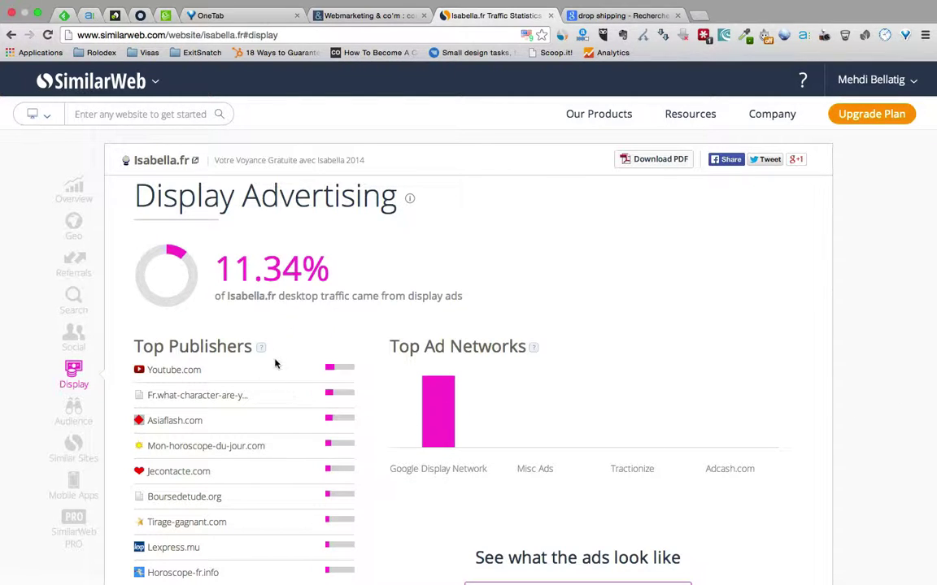
scroll(252, 479, "down", 2)
scroll(251, 479, "down", 2)
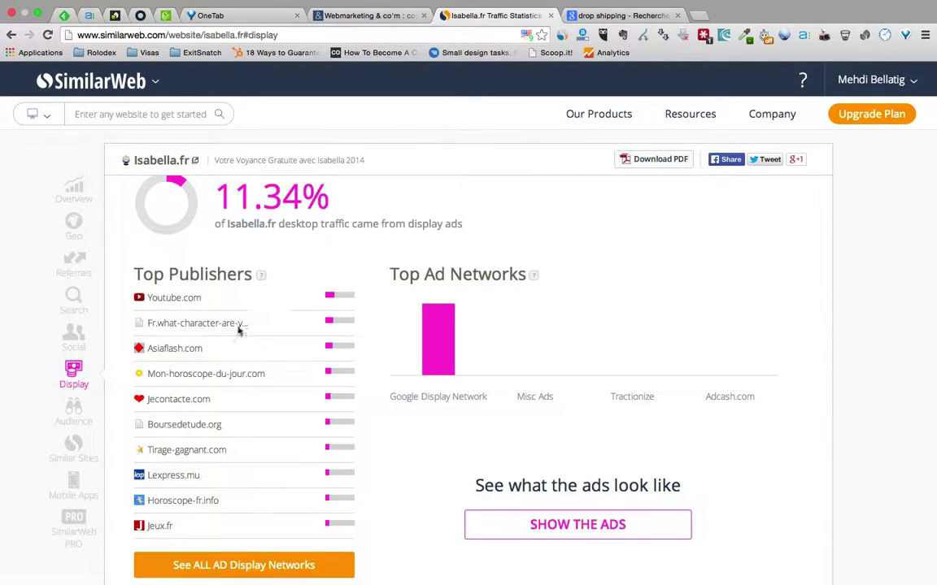
mouse_move(225, 326)
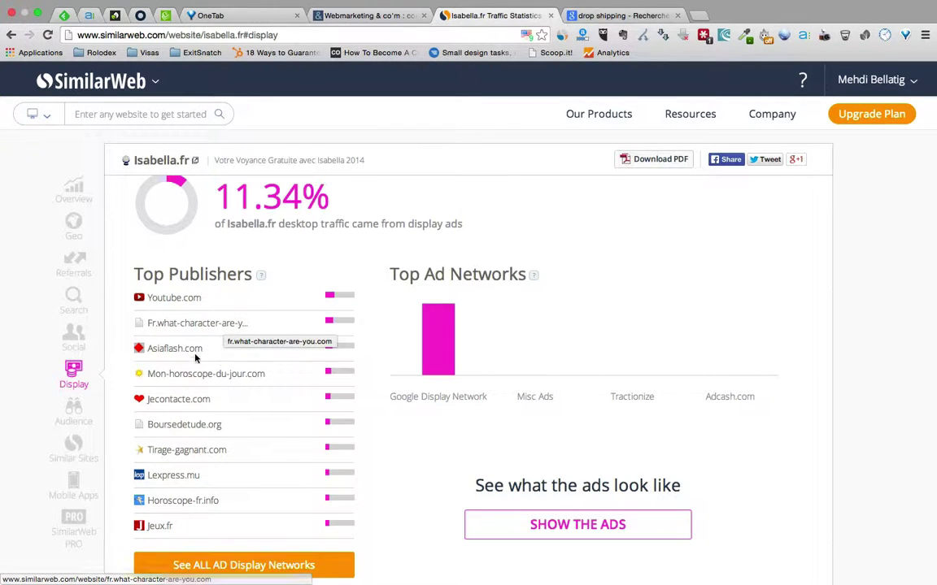
mouse_move(193, 357)
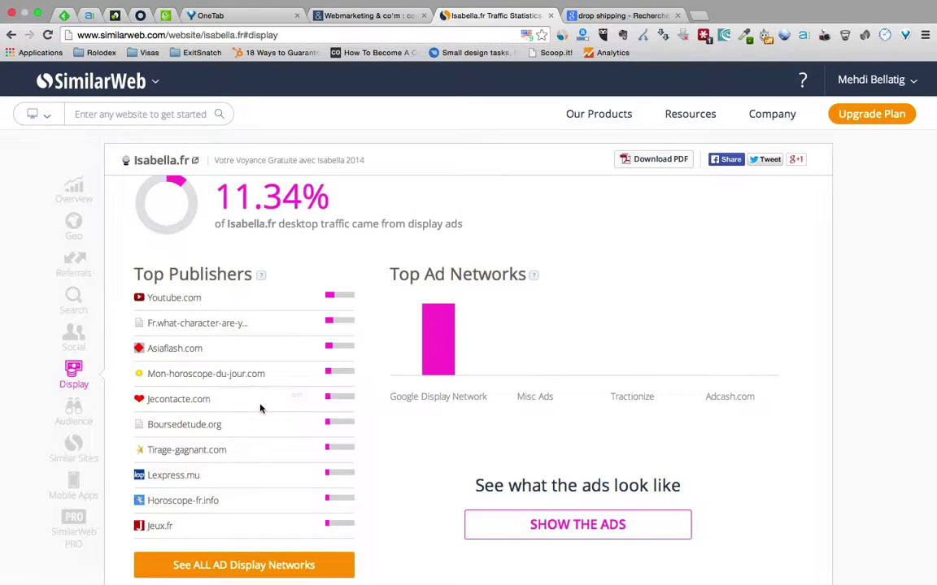
scroll(281, 426, "down", 5)
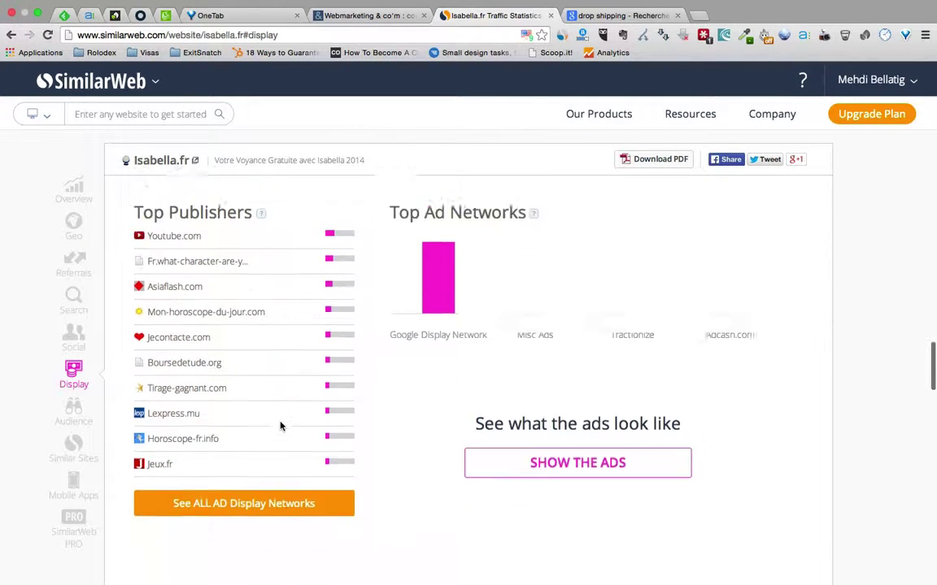
scroll(281, 426, "down", 3)
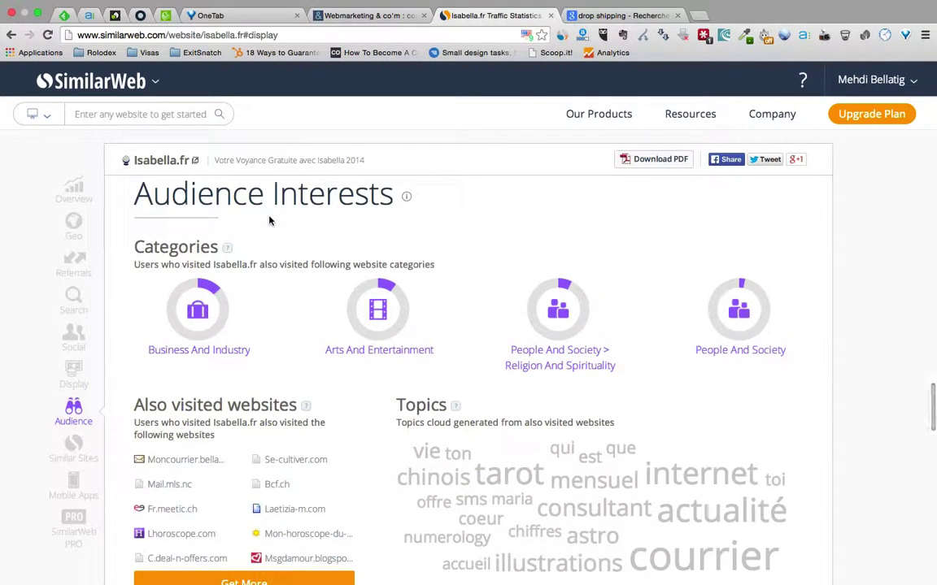
- Go back to the webmarketing-com.com report and examine its Audience Interests categories, also visited websites and topics
key("BackSpace")
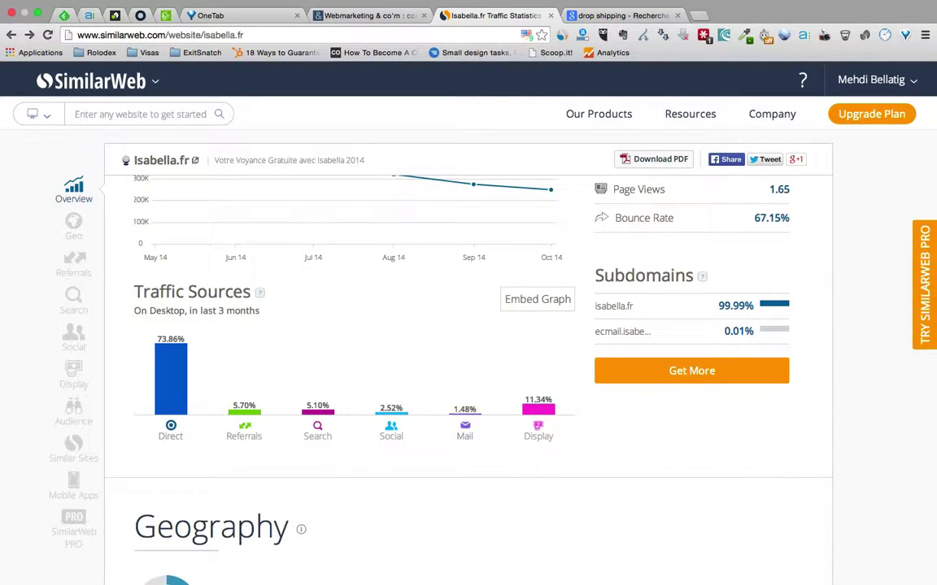
key("BackSpace")
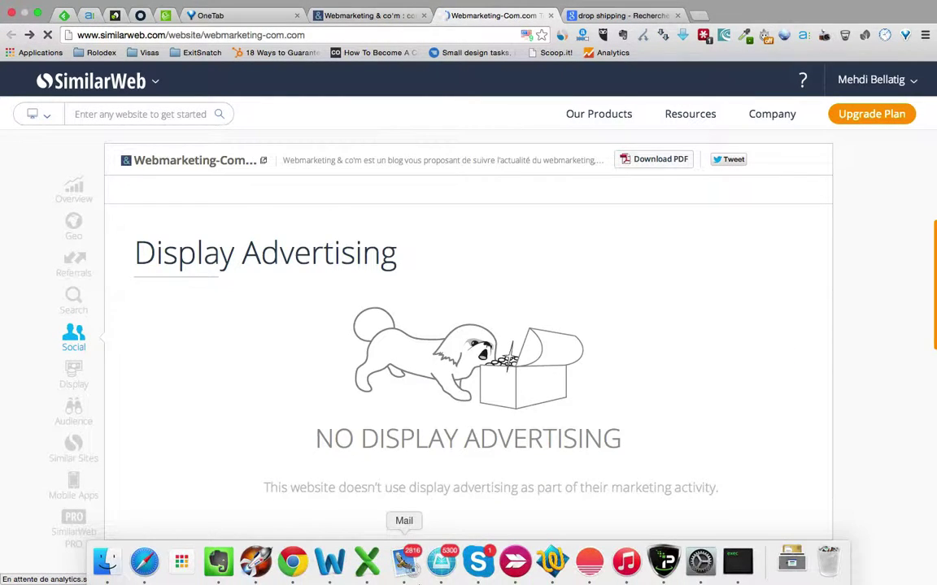
scroll(513, 321, "down", 10)
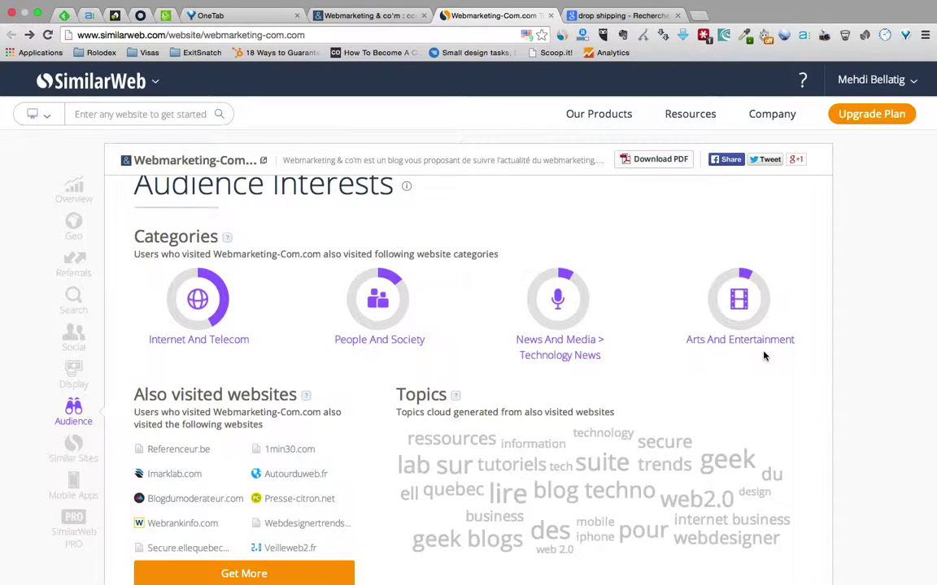
scroll(277, 385, "down", 2)
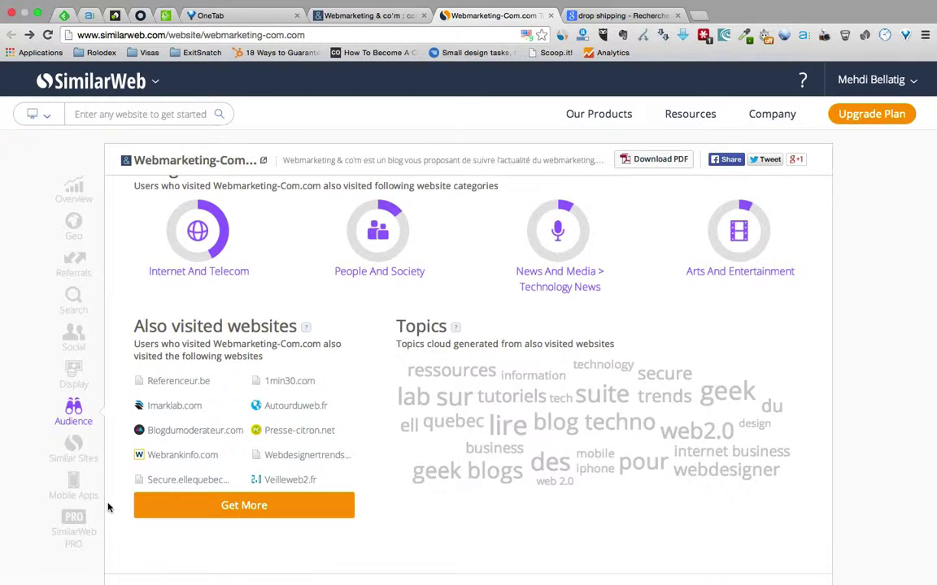
scroll(171, 431, "down", 3)
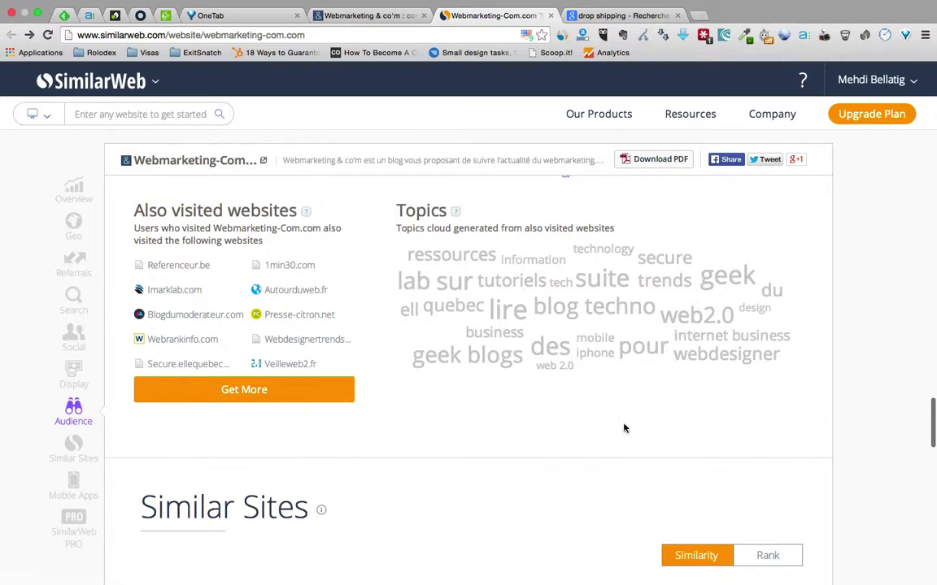
- Review the Similar Sites and Mobile Apps sections of the webmarketing-com.com report
scroll(623, 429, "down", 3)
scroll(192, 304, "down", 3)
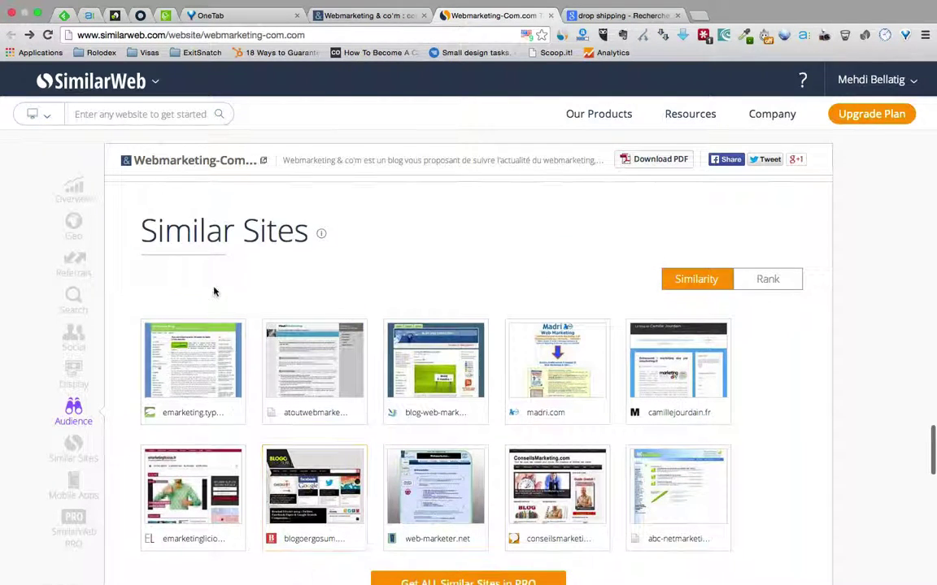
triple_click(213, 234)
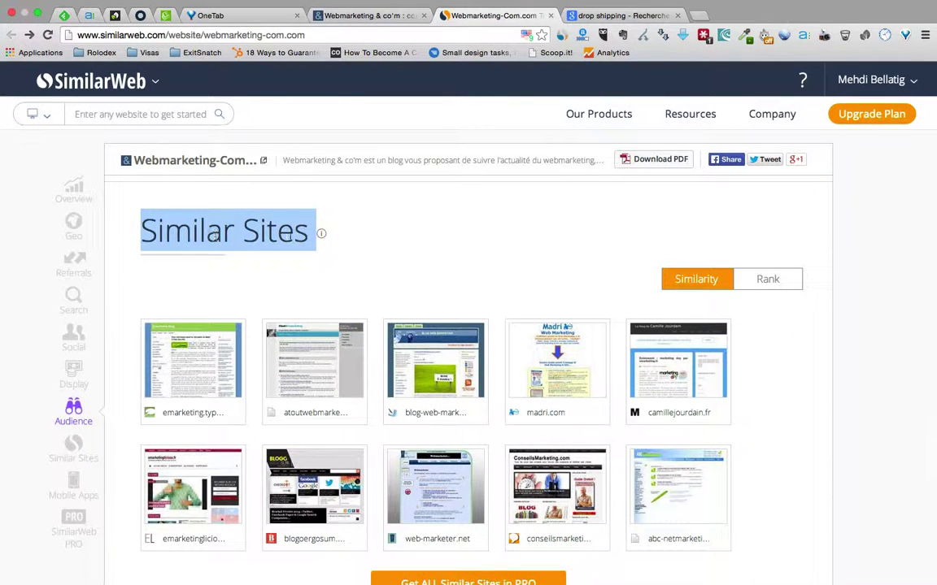
left_click(331, 208)
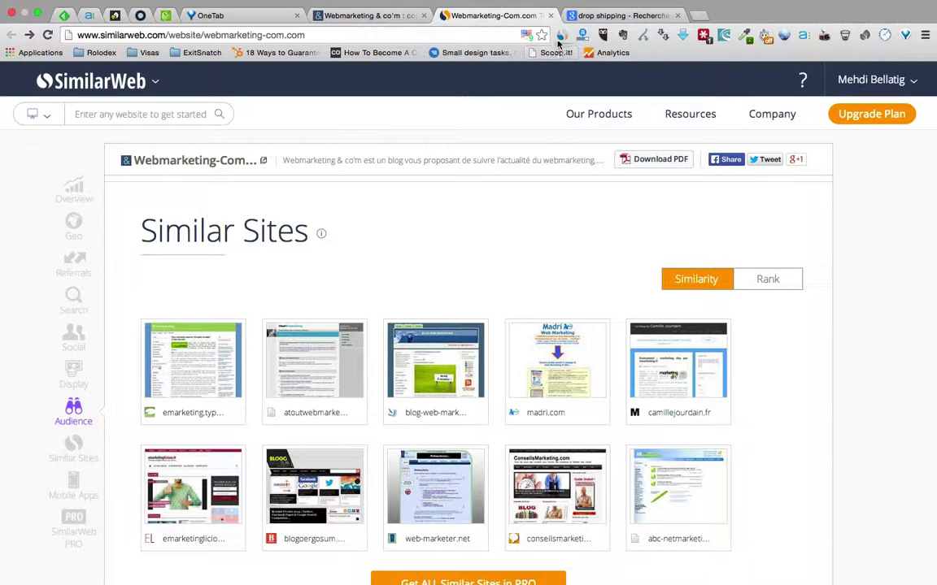
scroll(397, 286, "down", 2)
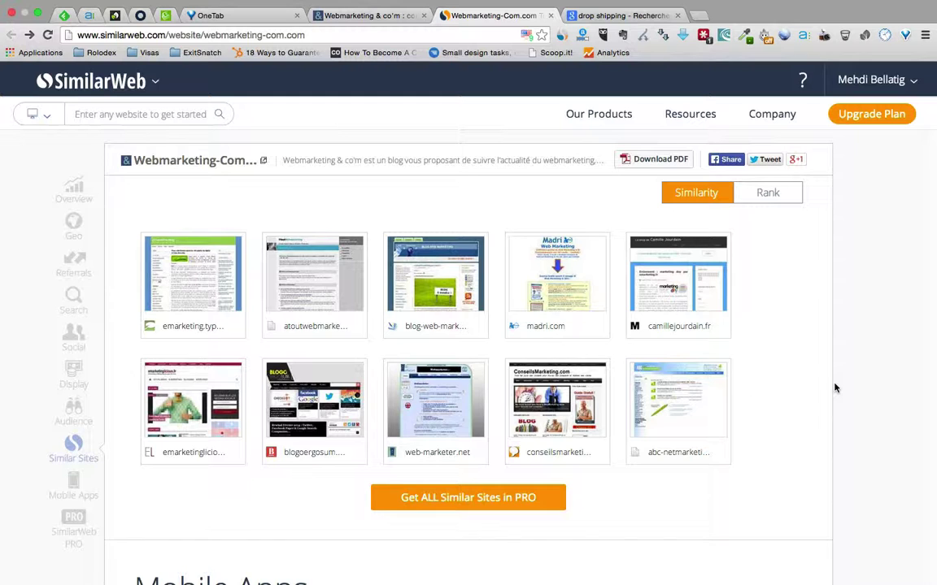
scroll(834, 388, "down", 3)
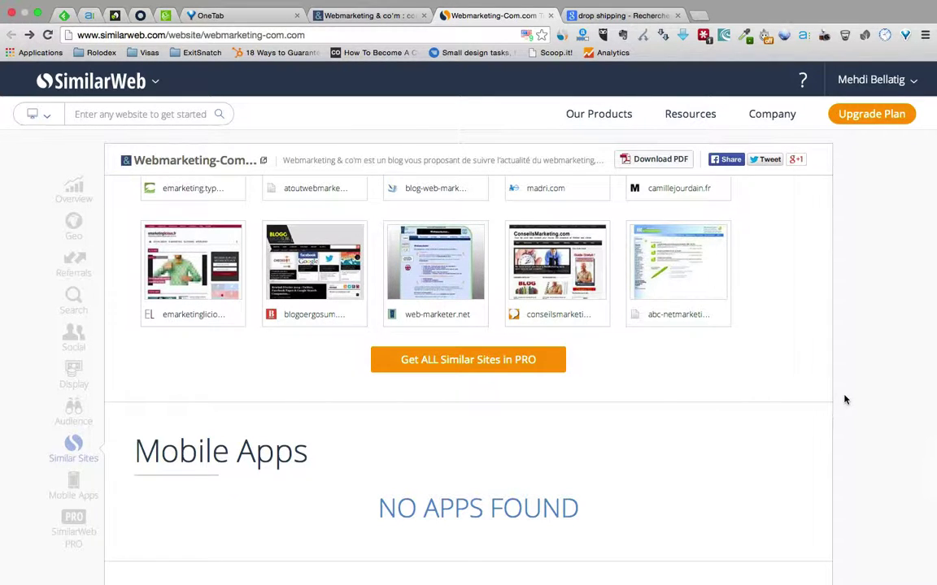
scroll(843, 399, "down", 1)
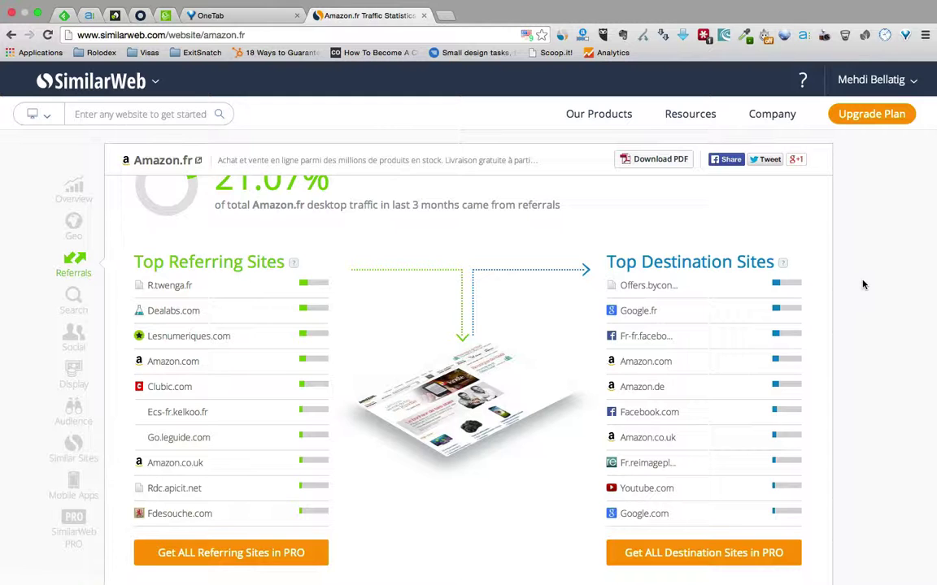
- Examine the amazon.fr report's traffic overview, Traffic Sources and Top Referring Sites, and preview the referrer R.twenga.fr
scroll(863, 285, "up", 2)
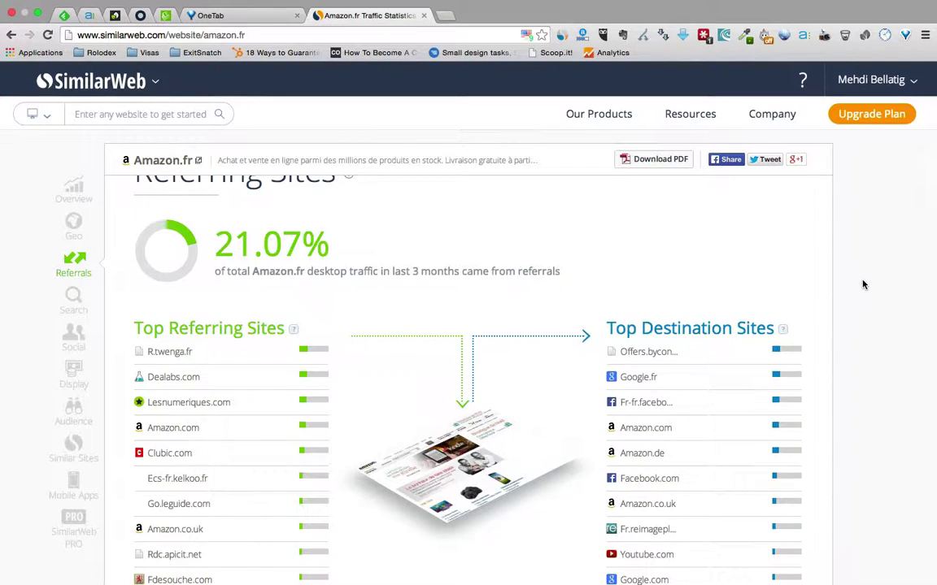
scroll(863, 284, "up", 15)
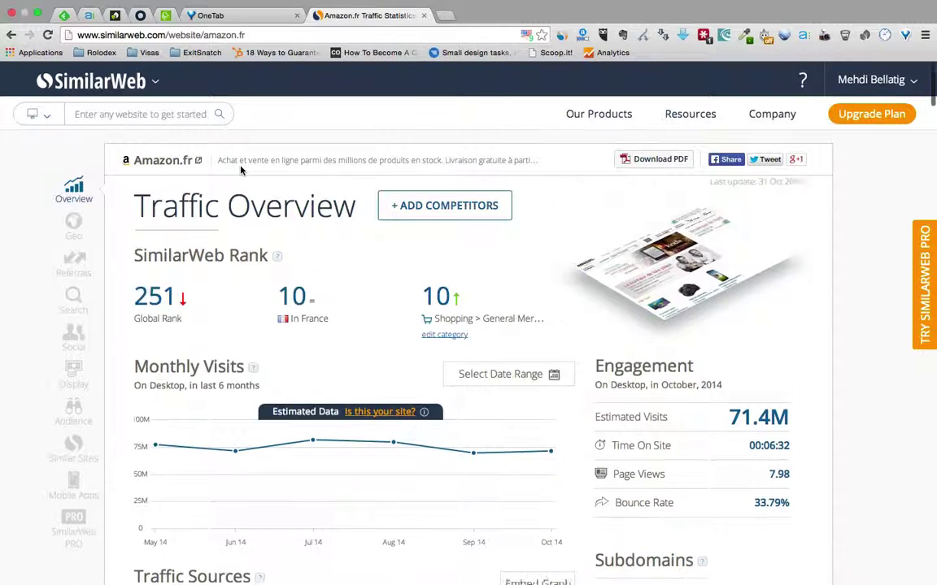
scroll(411, 451, "down", 3)
scroll(411, 451, "down", 3)
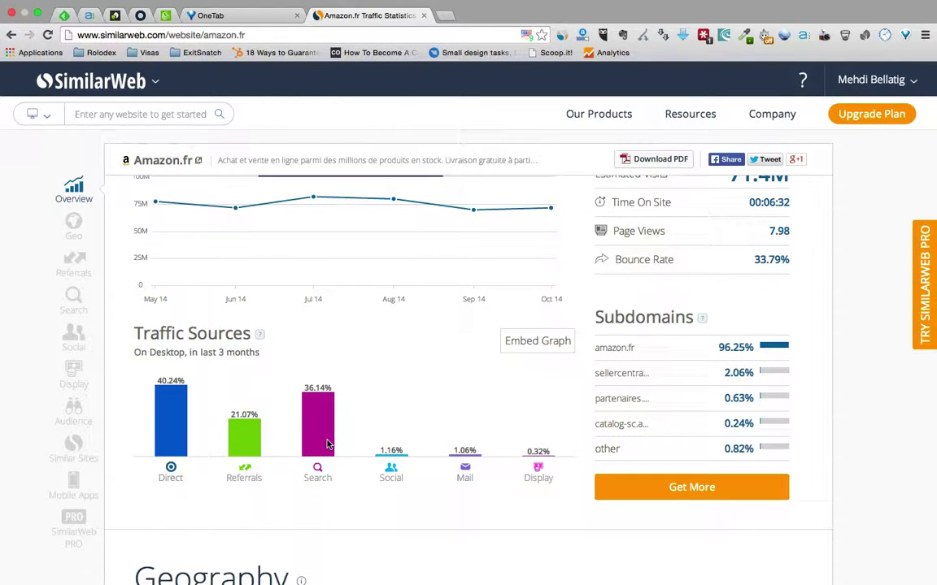
scroll(328, 444, "down", 10)
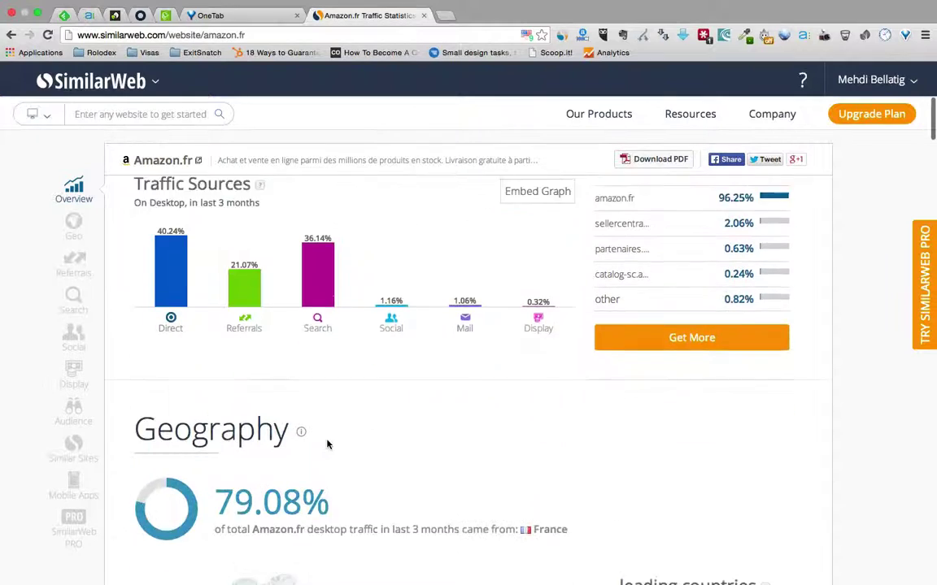
scroll(328, 442, "down", 3)
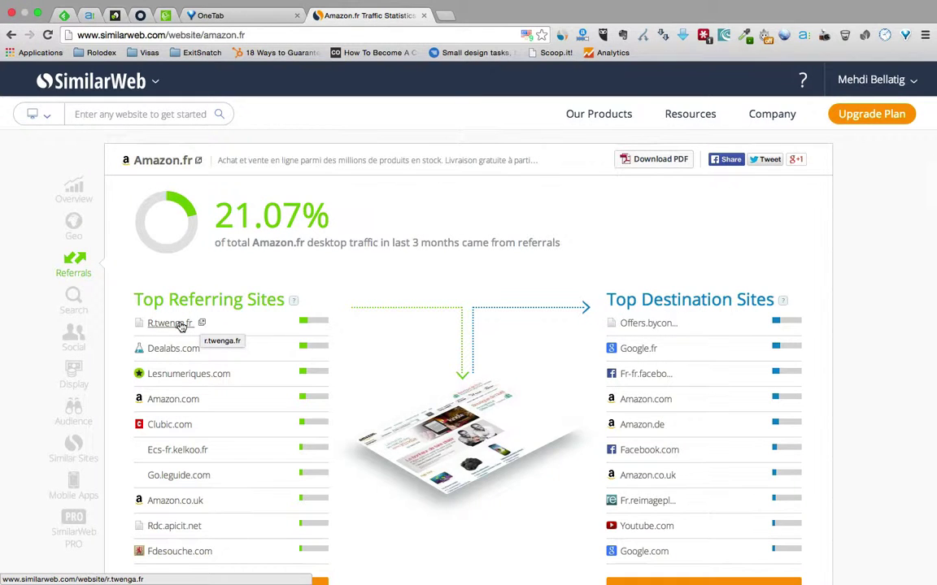
mouse_move(180, 325)
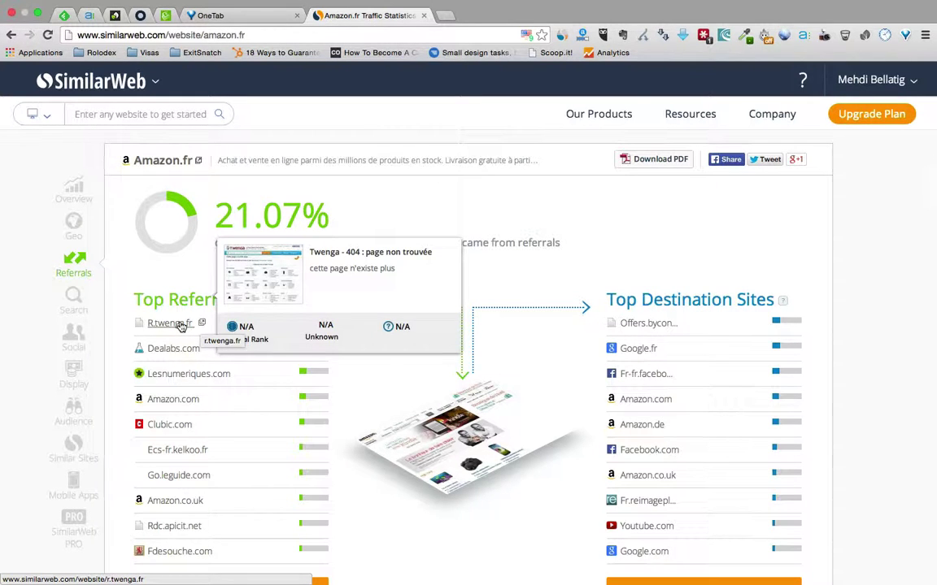
- Open the referring site Dealabs.com from the amazon.fr report and look through its list of deals
left_click(210, 350)
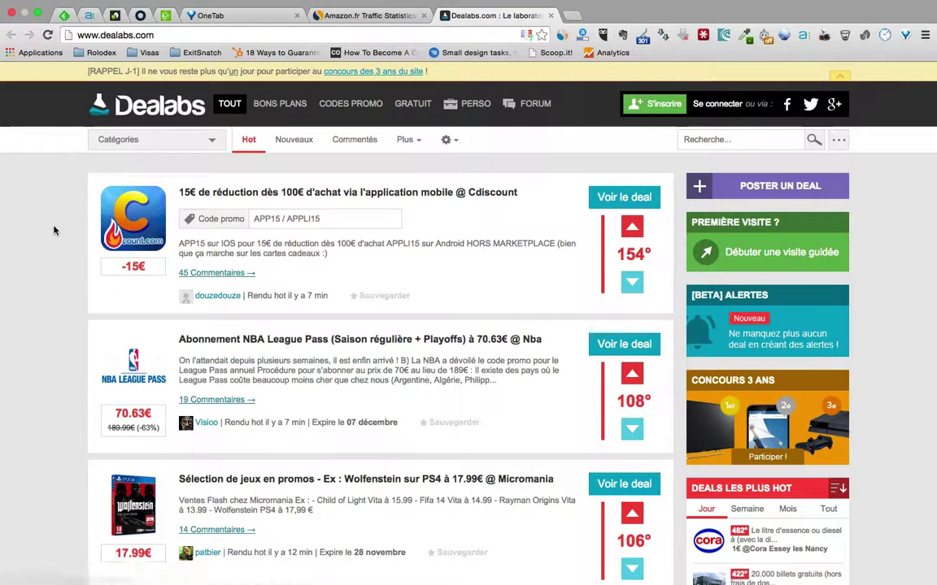
scroll(33, 371, "down", 3)
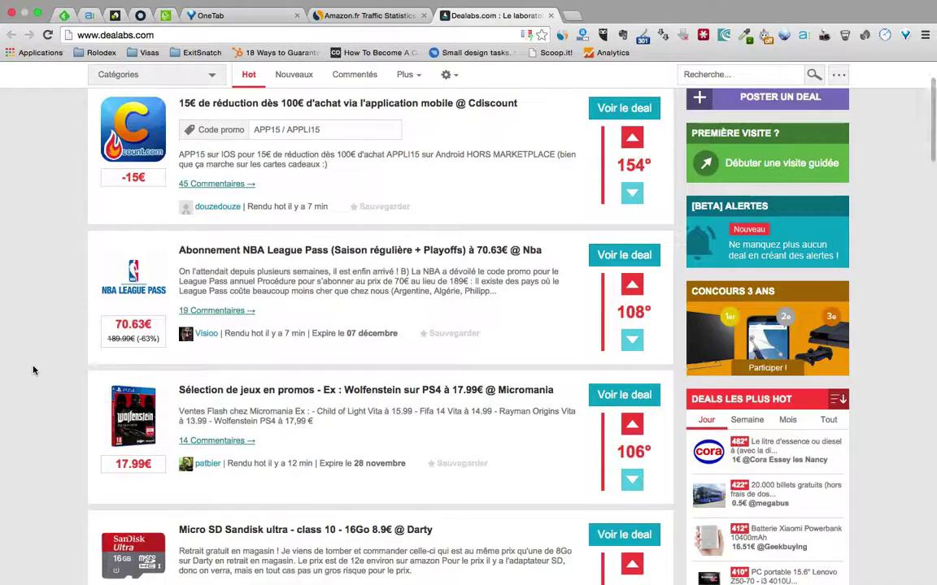
scroll(34, 371, "down", 3)
scroll(26, 368, "down", 5)
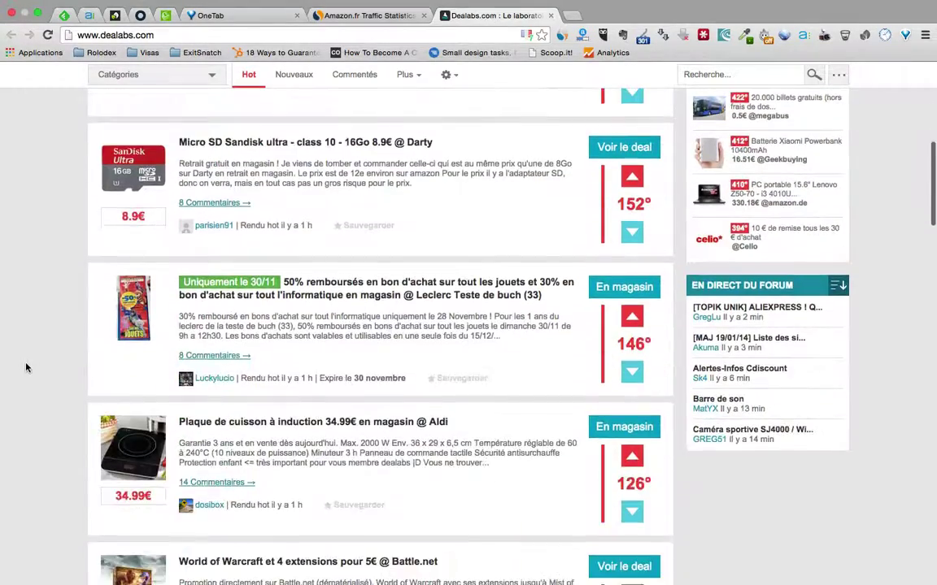
scroll(26, 367, "up", 10)
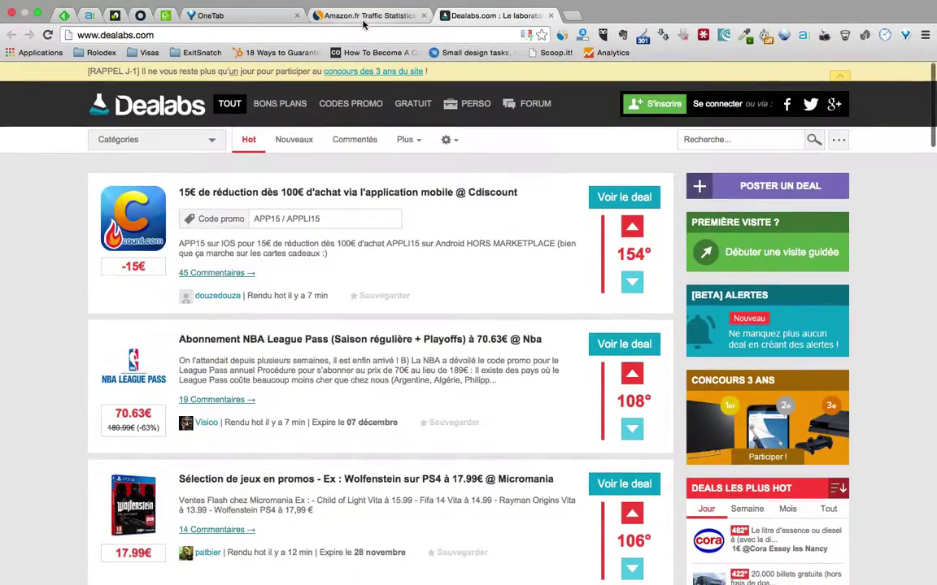
- Return to the amazon.fr report on SimilarWeb and look up the report for easyflirt.com
left_click(348, 19)
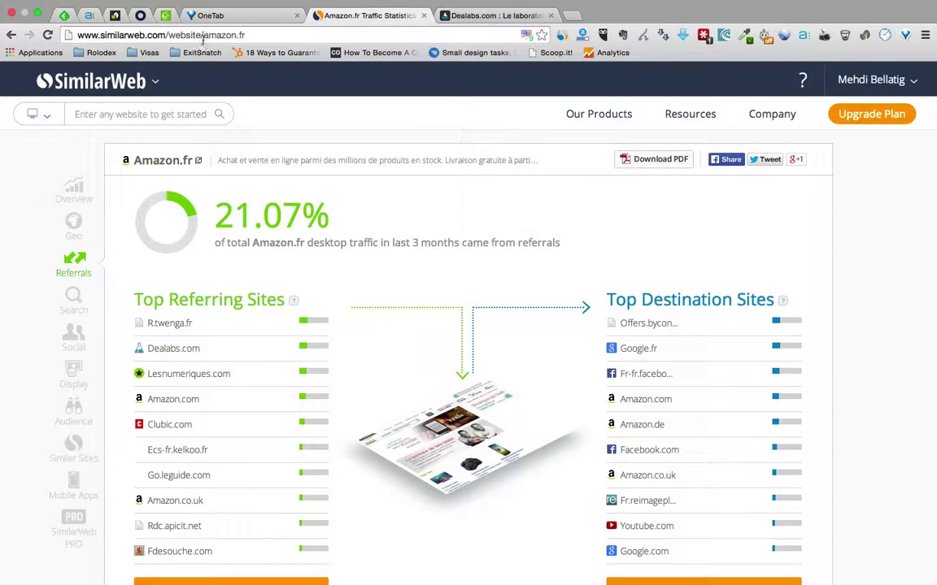
left_click_drag(204, 36, 244, 37)
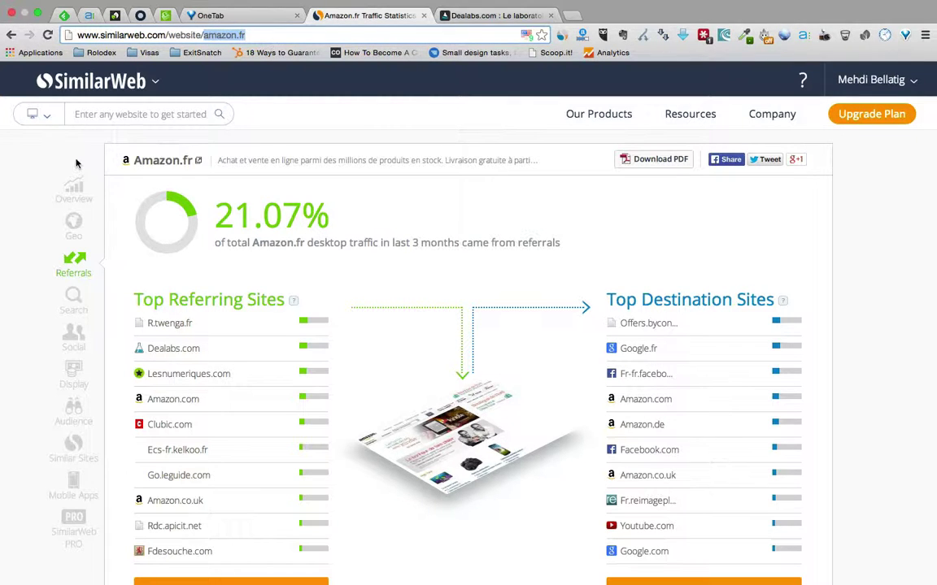
left_click(131, 118)
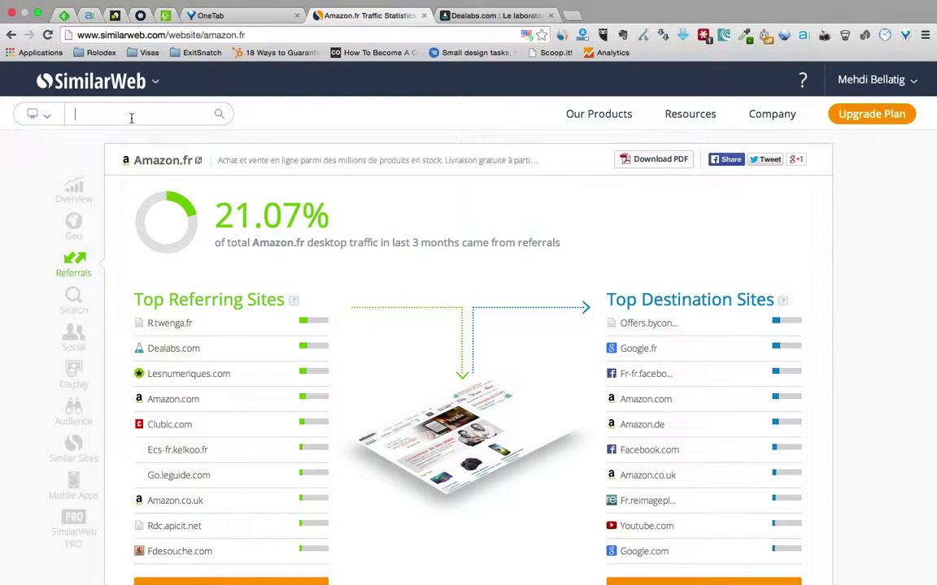
type("easyflir")
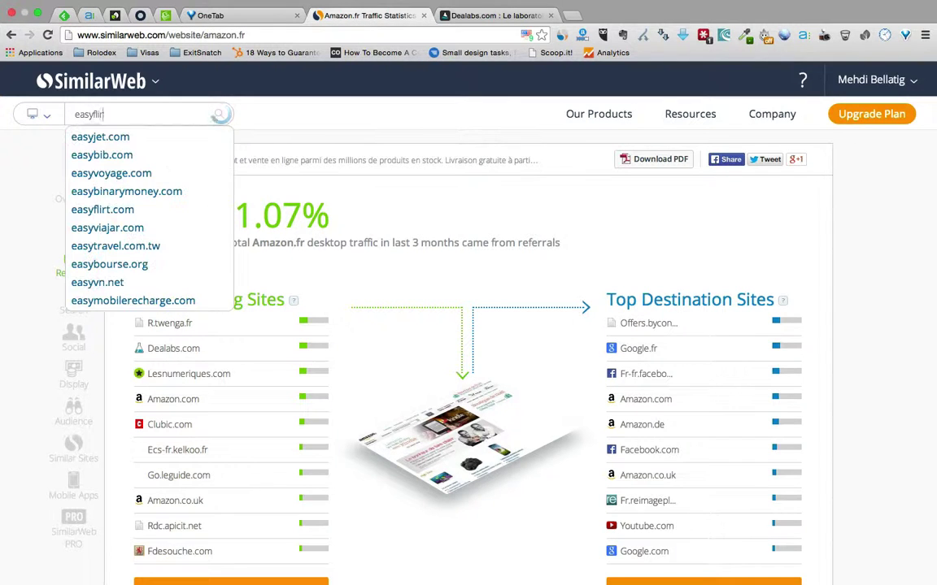
type("t.com")
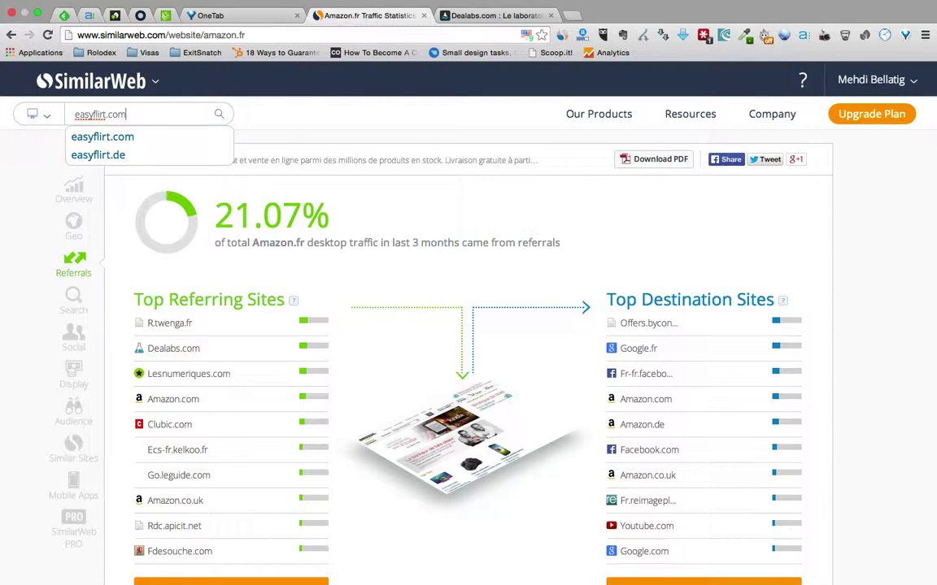
key("Return")
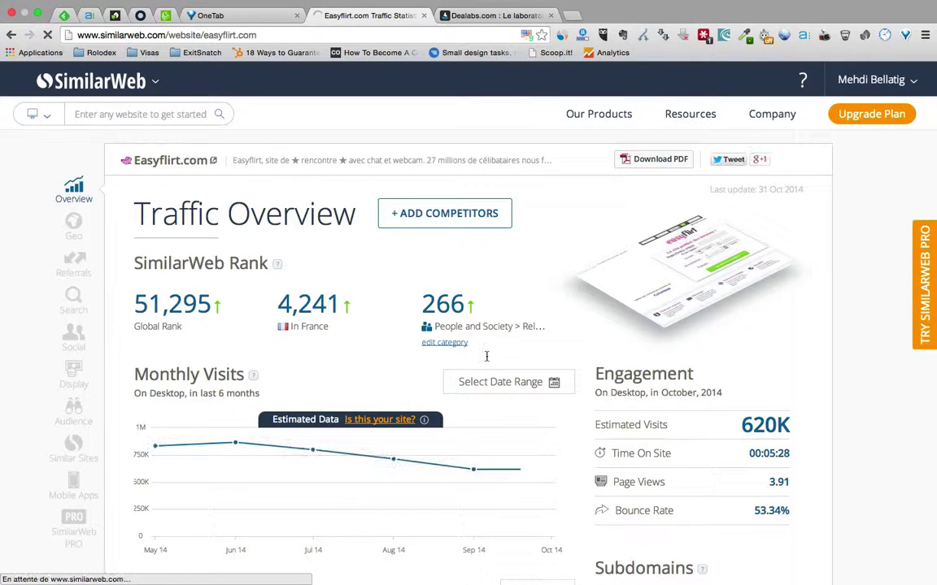
- Examine the Traffic Sources and Top Referring Sites of easyflirt.com, previewing the second referring site's summary
scroll(487, 360, "down", 3)
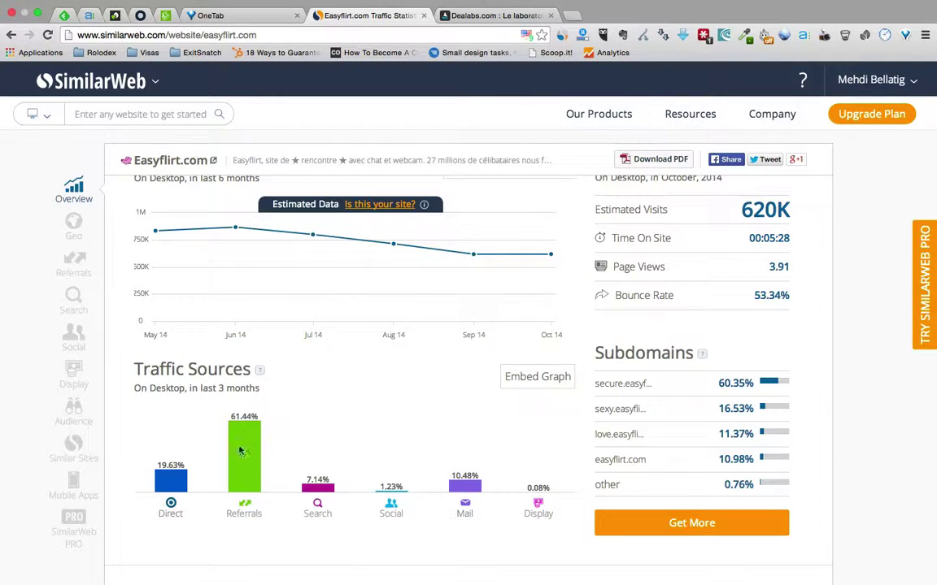
left_click(244, 514)
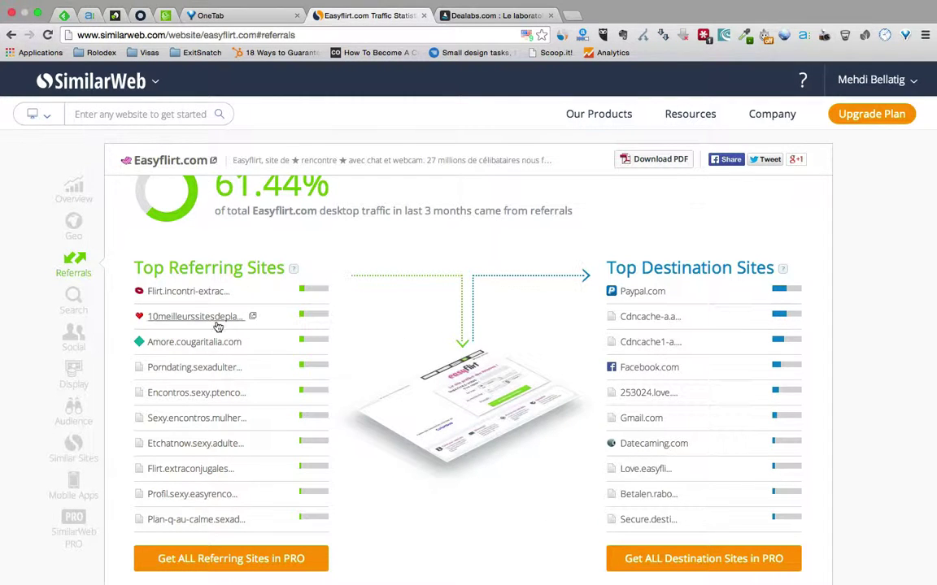
mouse_move(231, 324)
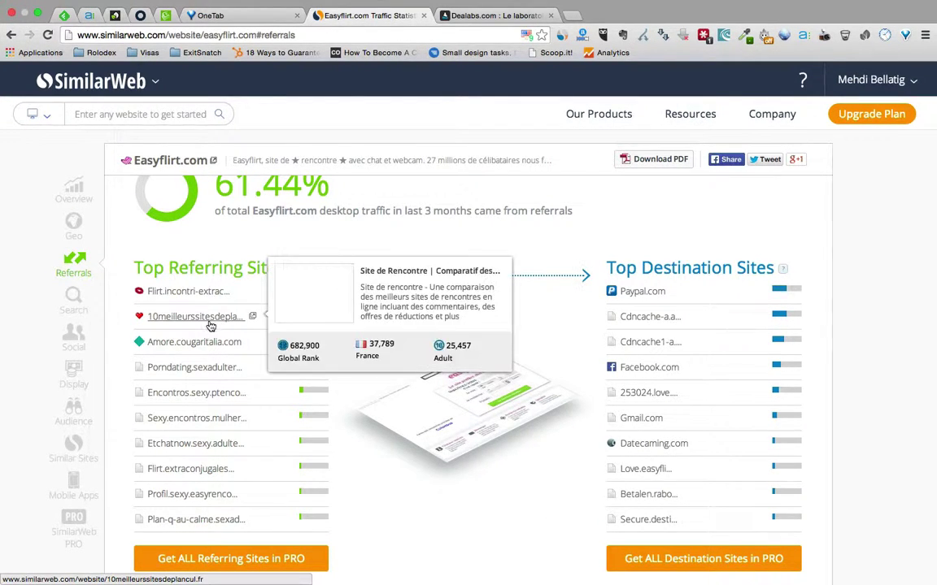
mouse_move(183, 294)
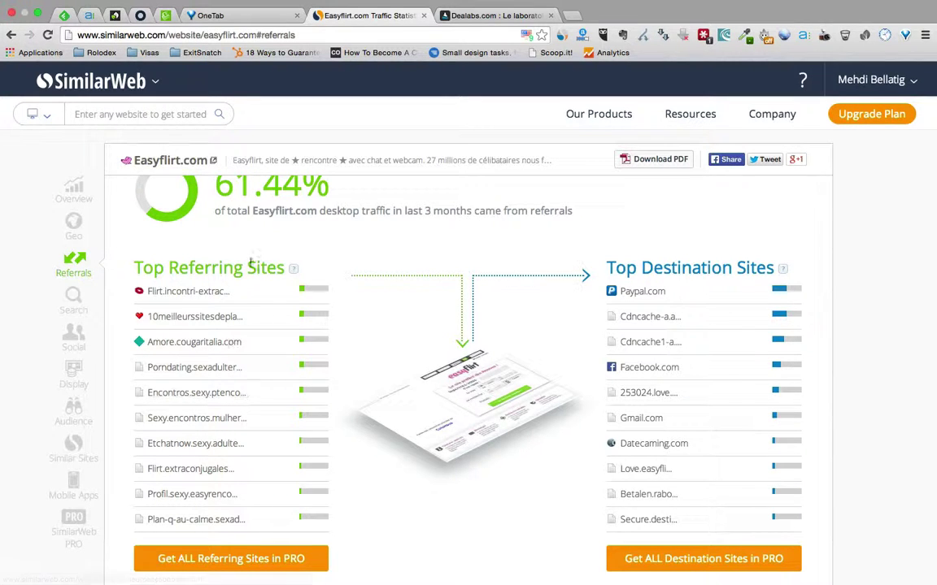
mouse_move(227, 447)
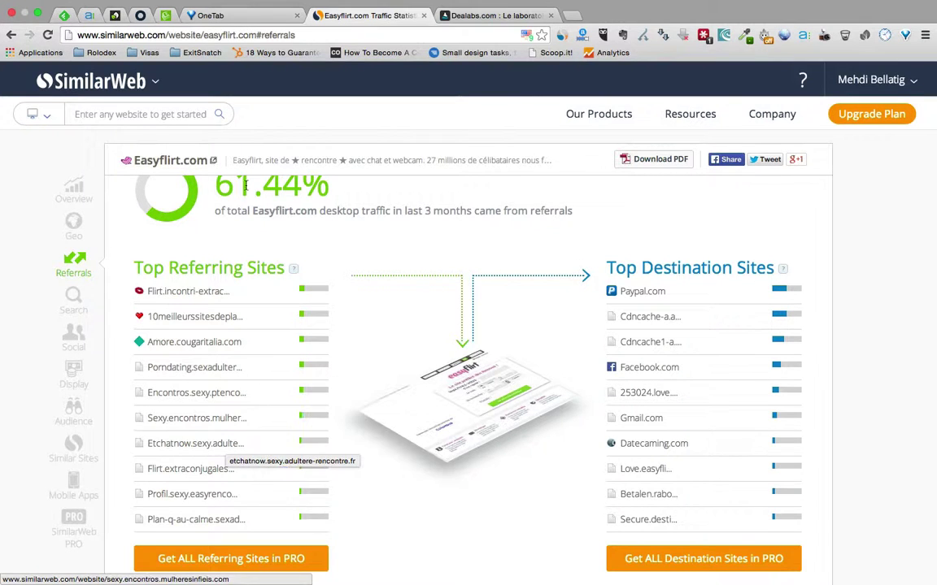
- Look up the report for amazon.fr again and review its Traffic Sources chart
left_click(161, 115)
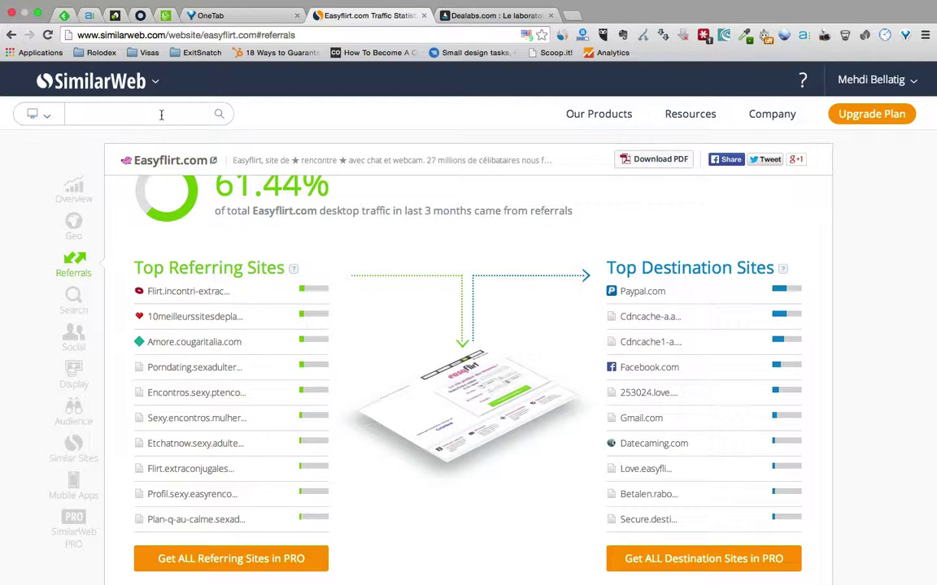
type("amazon.fr")
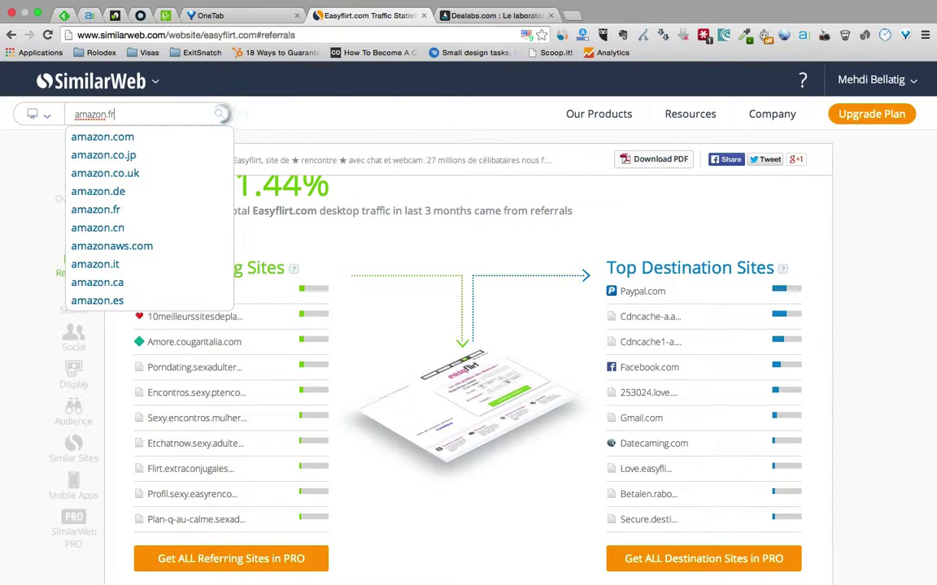
key("Return")
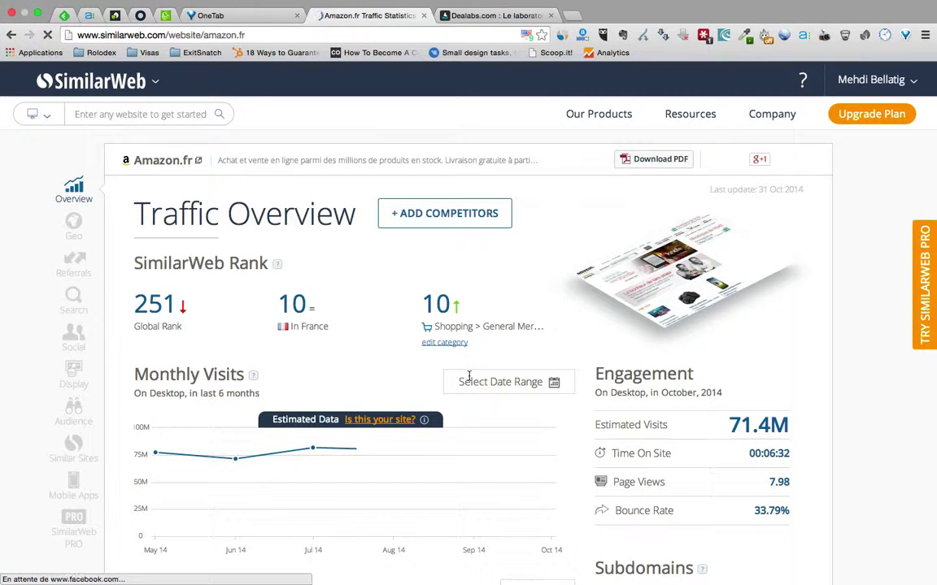
scroll(470, 378, "down", 5)
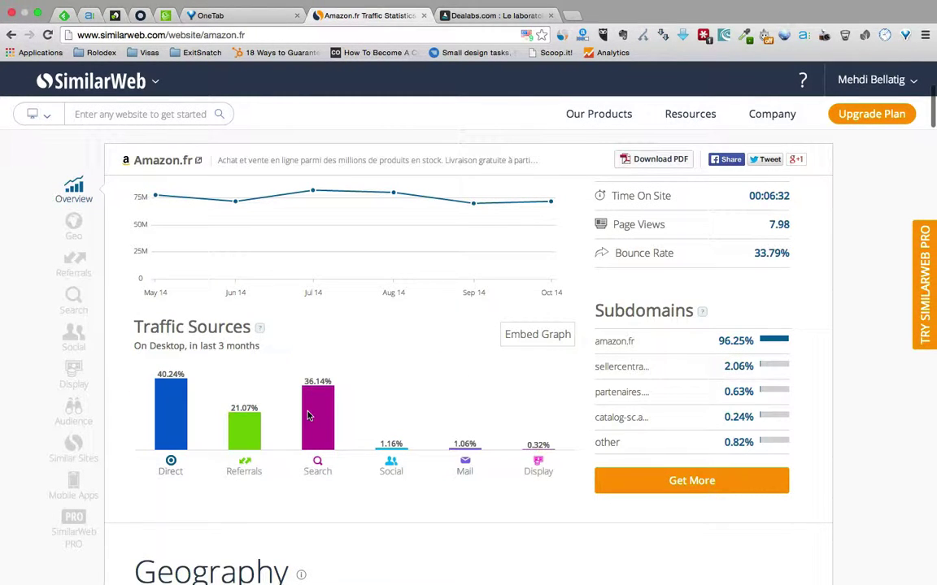
- Examine the Search Traffic section of amazon.fr, comparing organic and paid search shares and their keywords
left_click(317, 473)
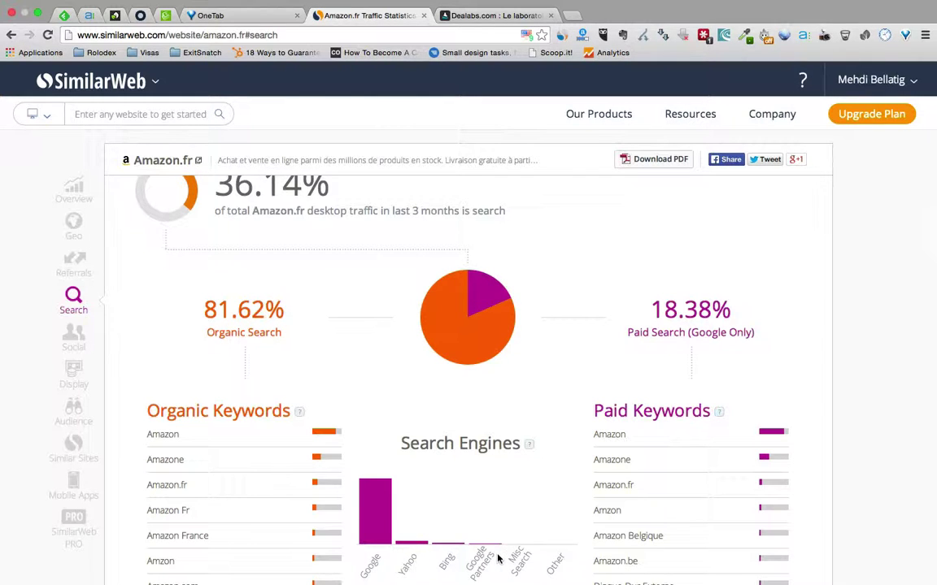
scroll(398, 527, "down", 3)
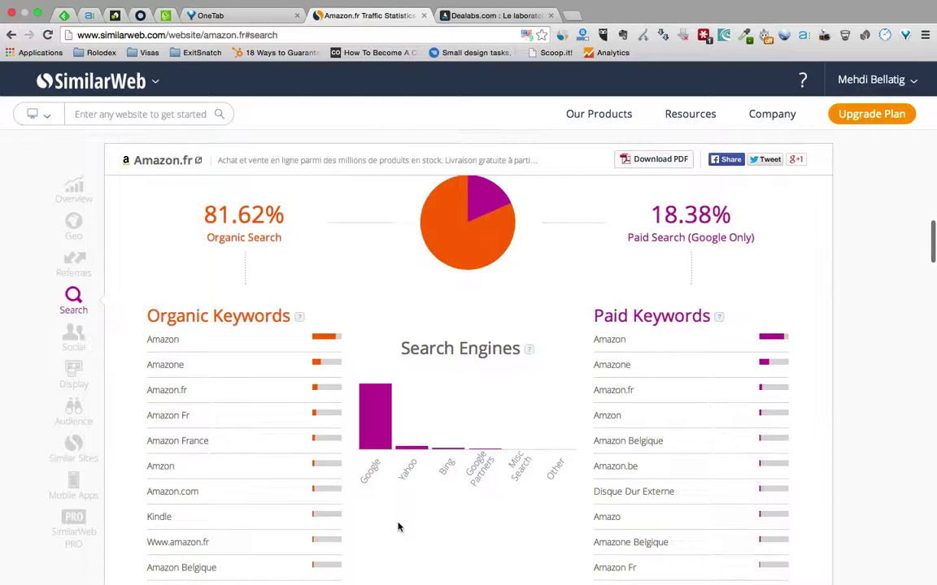
scroll(397, 527, "up", 3)
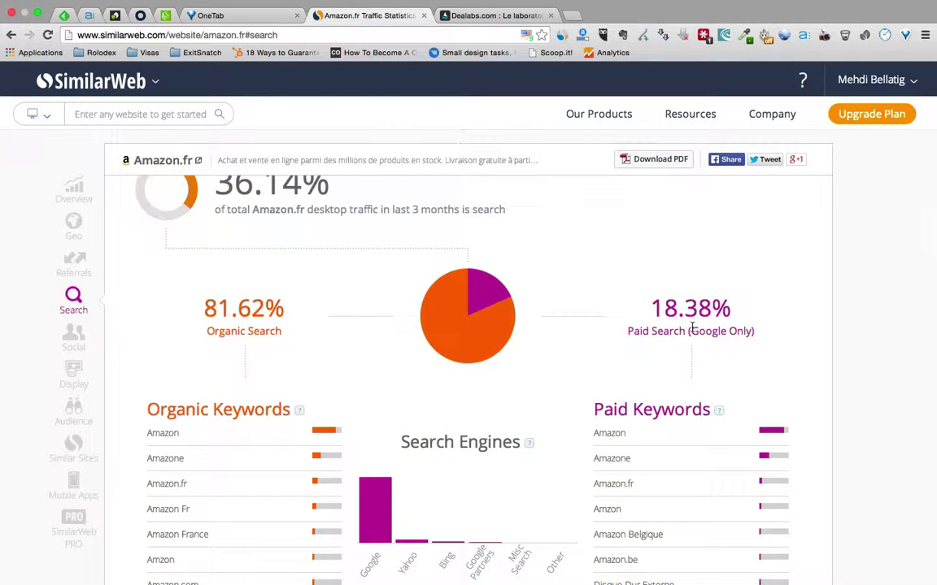
scroll(652, 357, "down", 2)
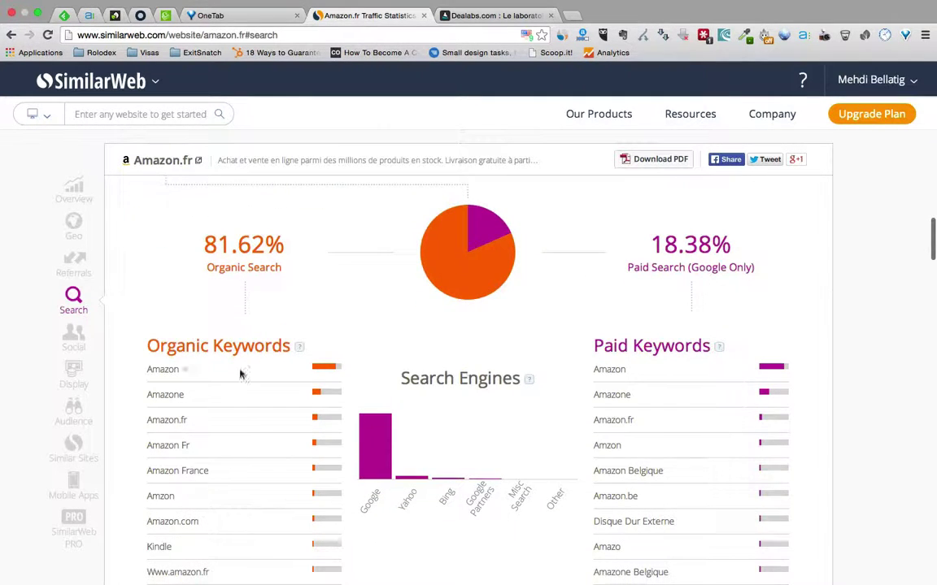
scroll(238, 451, "down", 2)
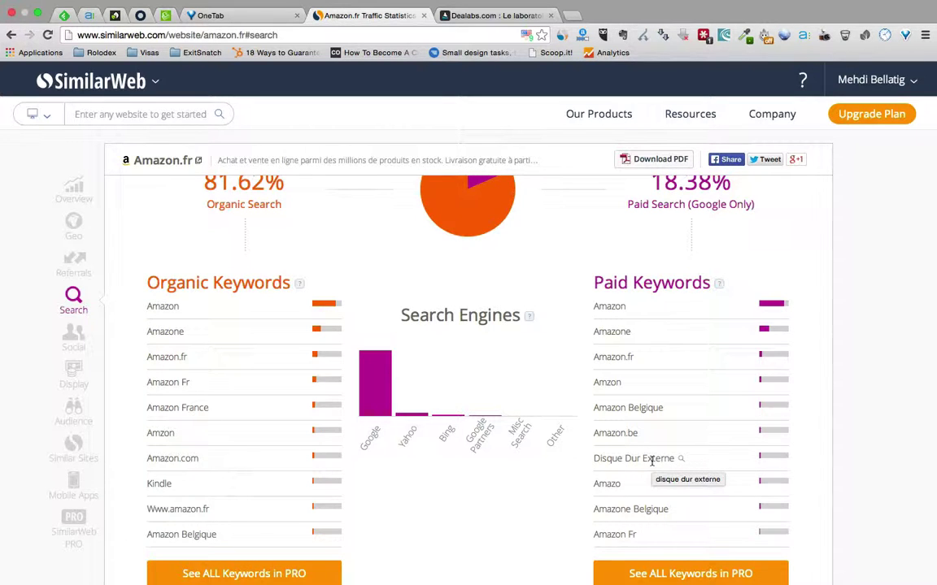
- Look up the SimilarWeb report for cdiscount.com
left_click(133, 115)
type("cdis")
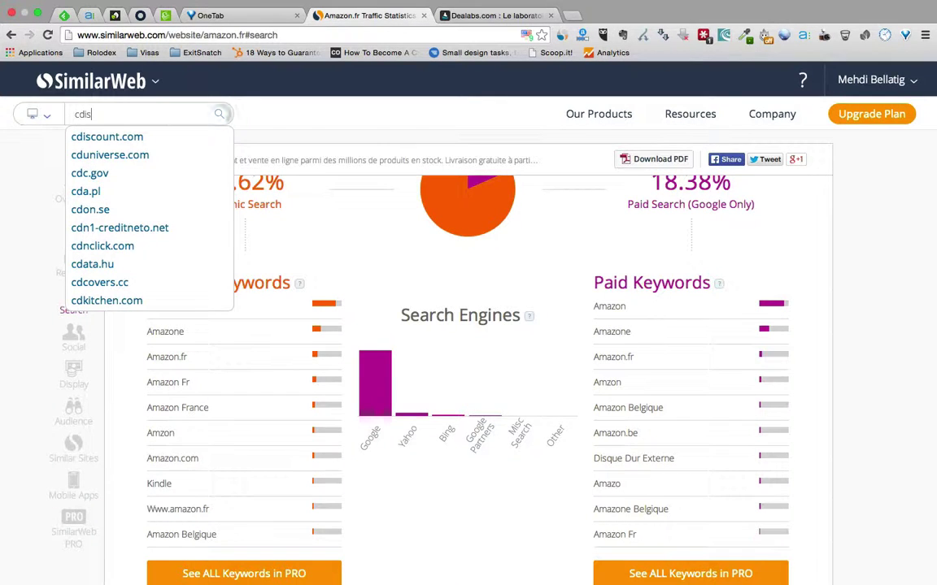
type("count.com")
key("Return")
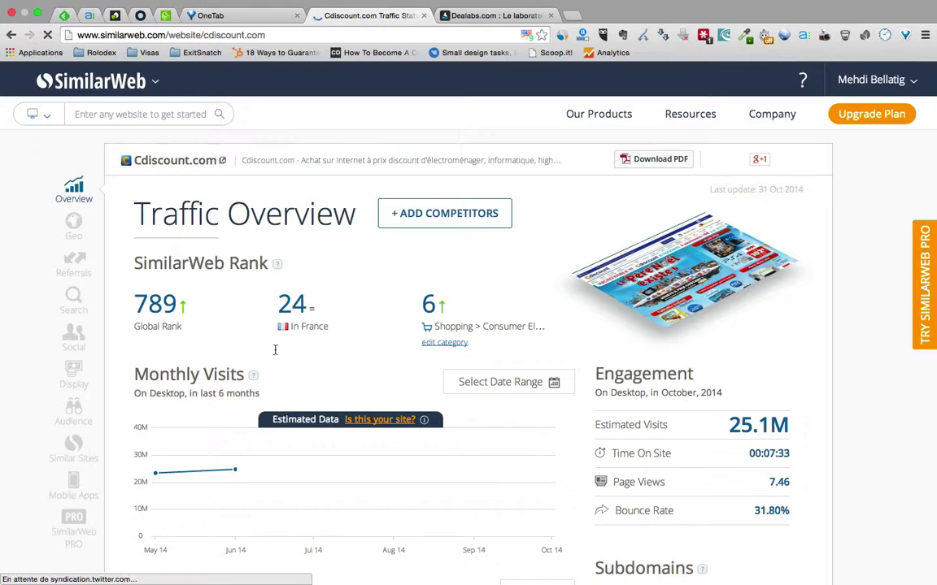
- Examine the Search Traffic section of cdiscount.com, comparing its organic and paid search shares and keywords
scroll(276, 355, "down", 5)
left_click(317, 525)
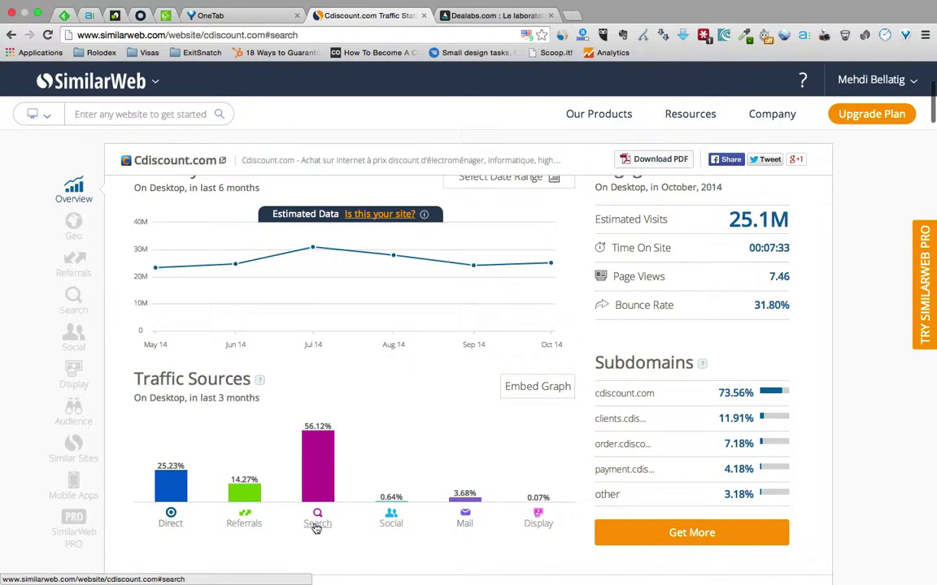
scroll(876, 436, "down", 1)
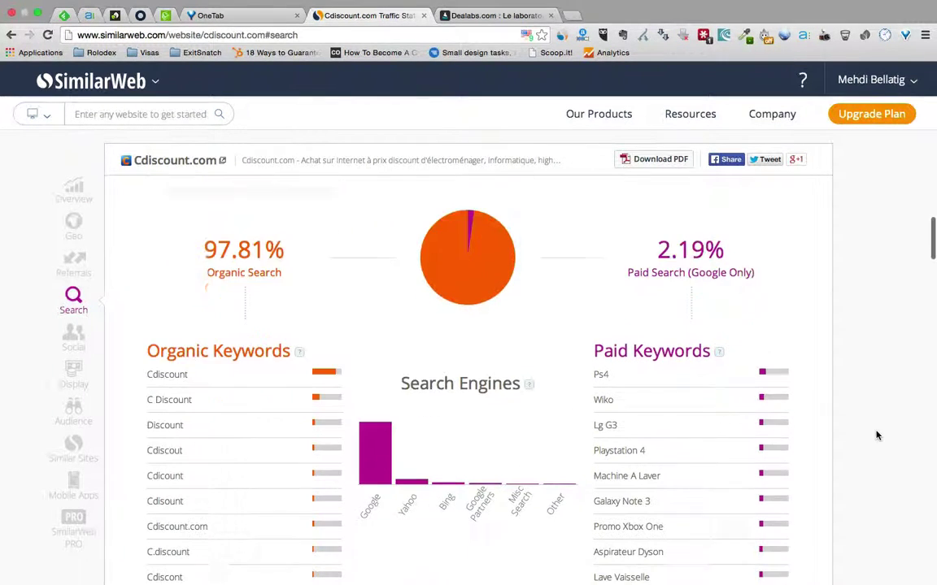
scroll(655, 451, "down", 3)
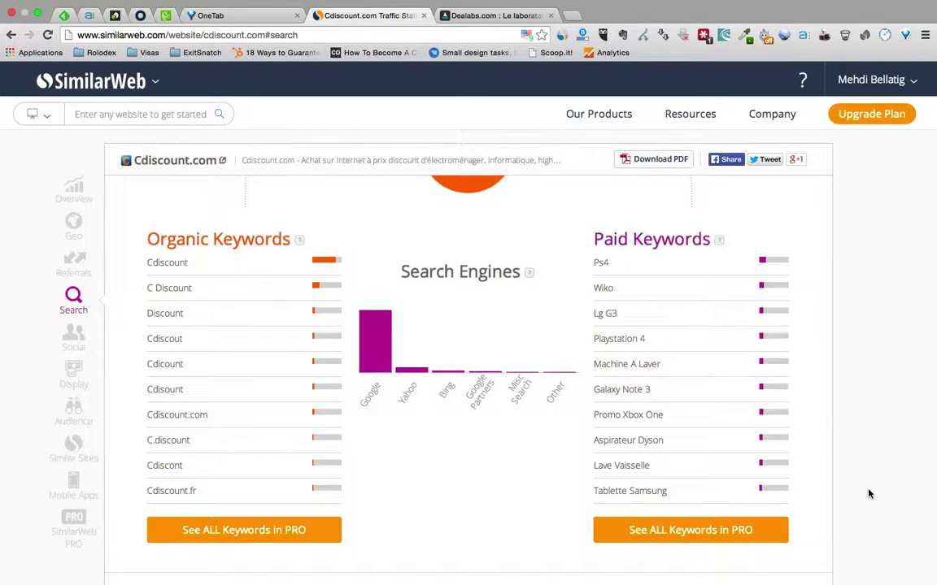
scroll(850, 461, "down", 1)
- Review the Social and Display Advertising sections of the cdiscount.com report, including top publishers and ad networks
scroll(850, 461, "down", 5)
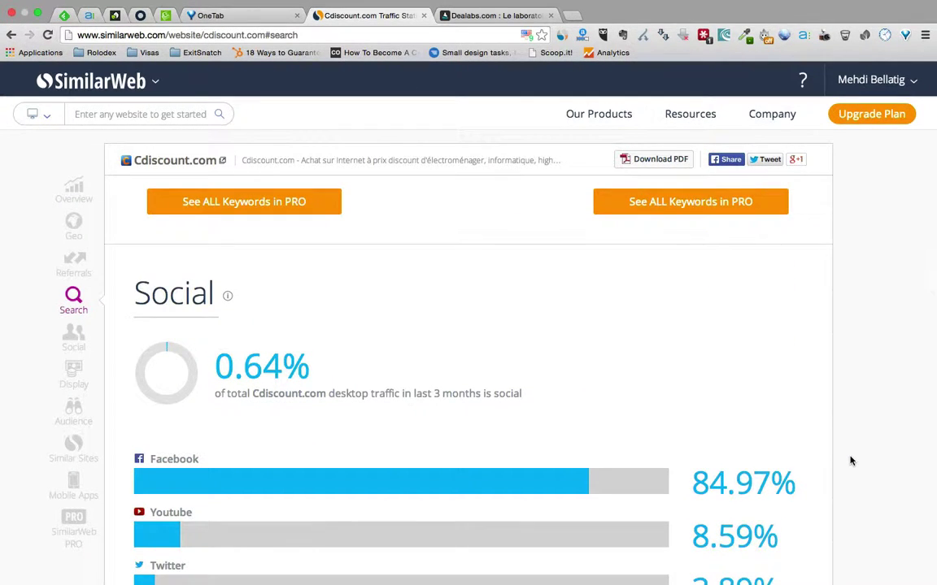
scroll(850, 461, "down", 10)
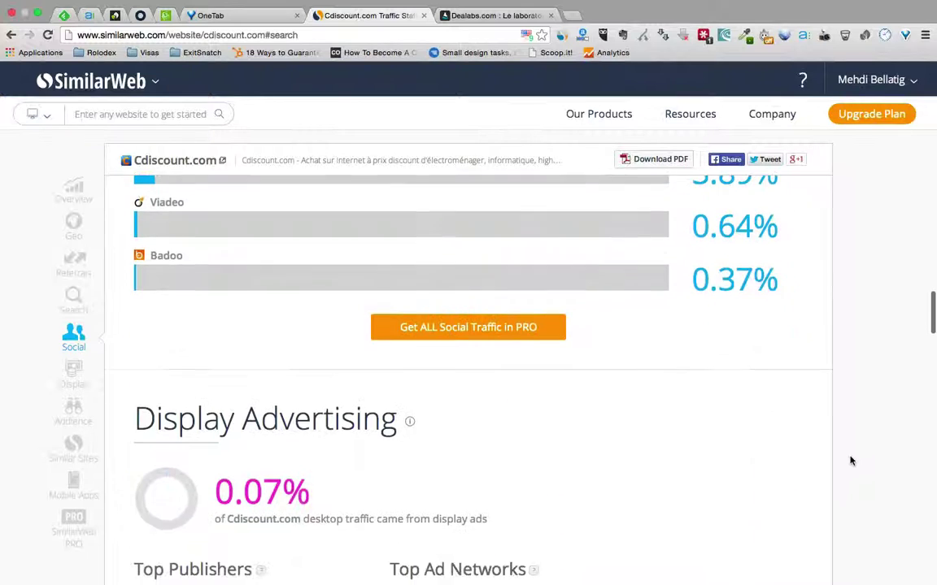
scroll(850, 461, "down", 3)
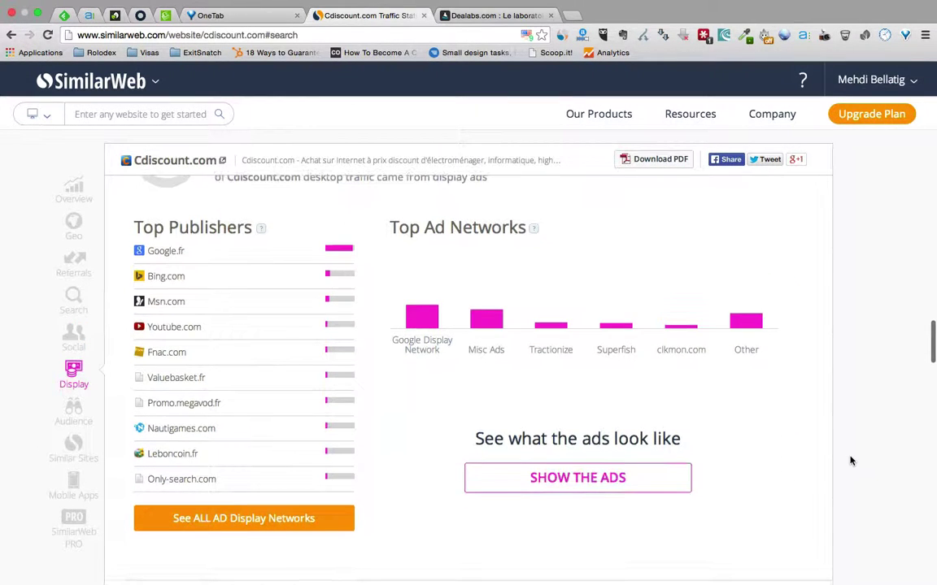
scroll(851, 461, "up", 3)
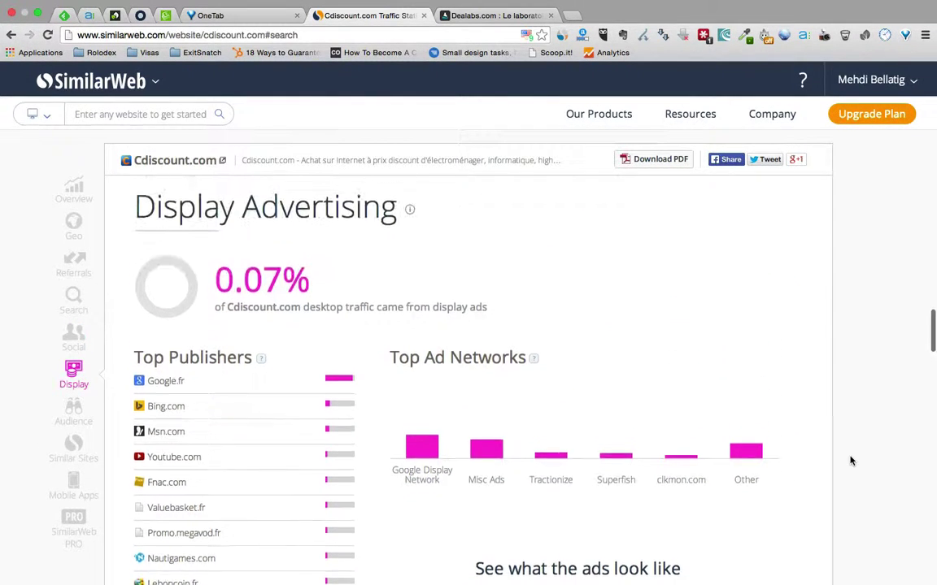
scroll(850, 461, "down", 3)
- Examine the Audience Interests categories, also visited websites and topics for cdiscount.com, and return to its Traffic Overview
scroll(851, 461, "down", 4)
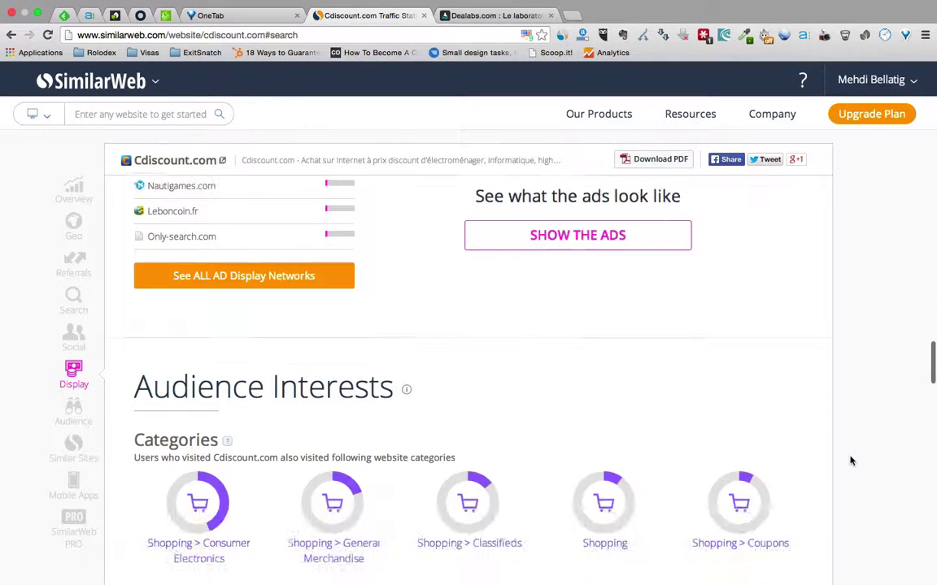
scroll(851, 461, "down", 4)
scroll(851, 461, "down", 2)
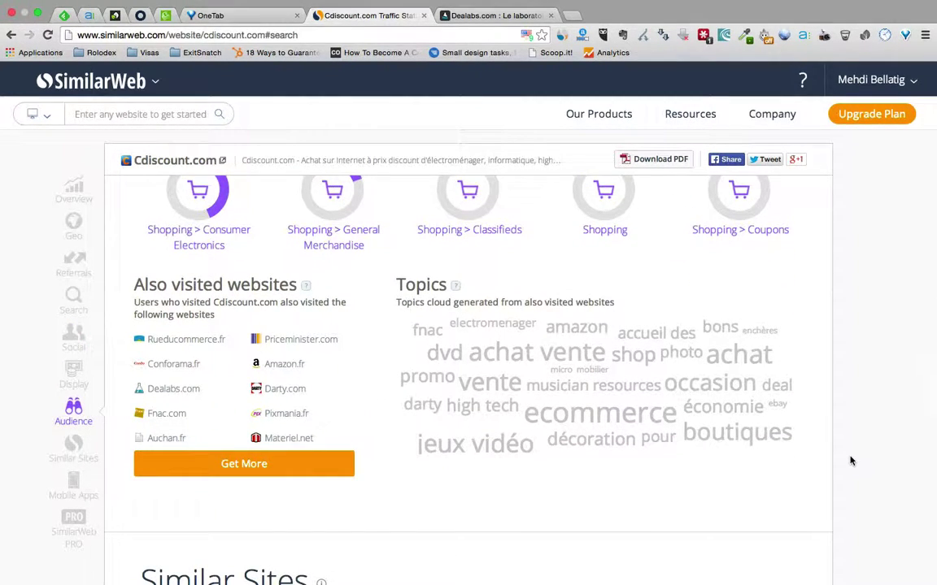
scroll(850, 461, "up", 15)
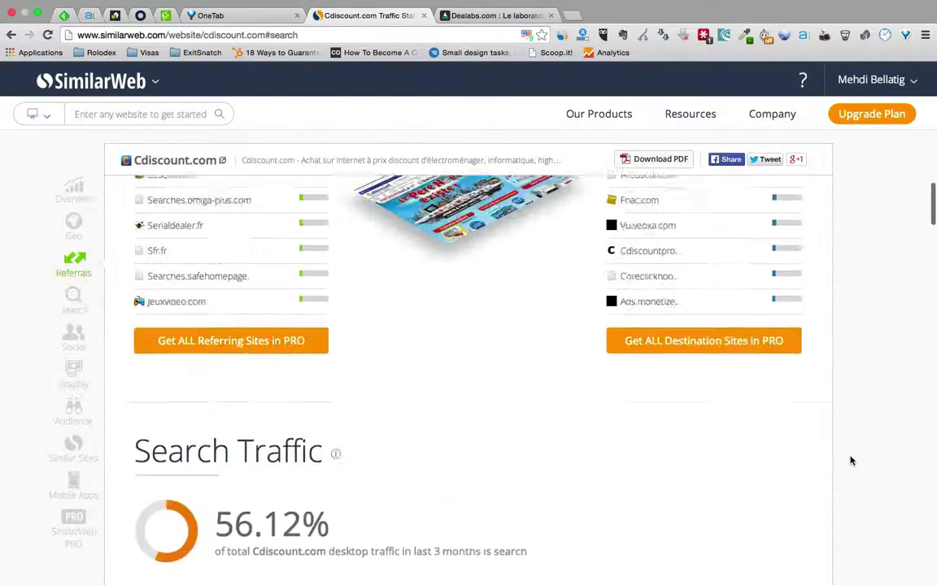
scroll(851, 461, "up", 8)
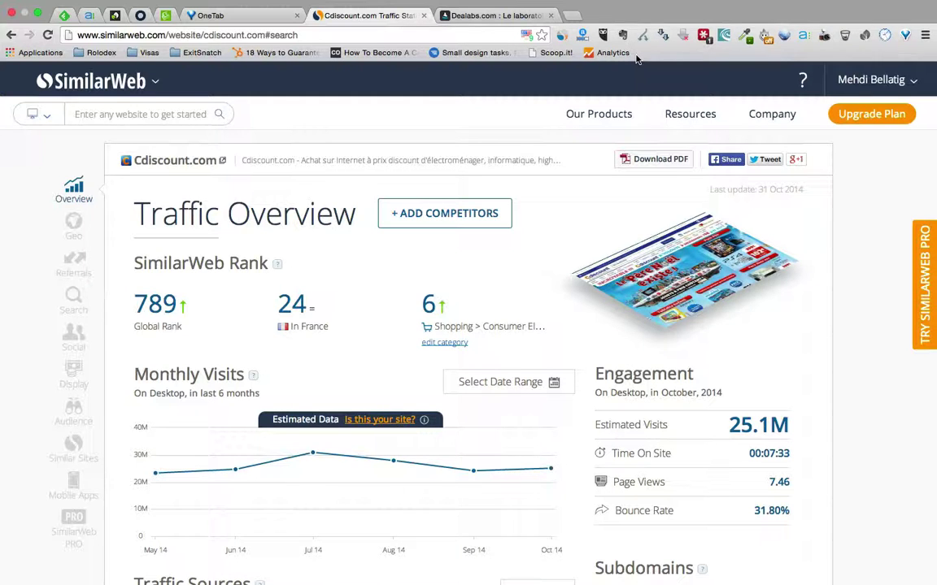
- Preview the SimilarWeb browser extension's site summary and the competitor suggestions for cdiscount.com, closing both without choosing anything
left_click(561, 35)
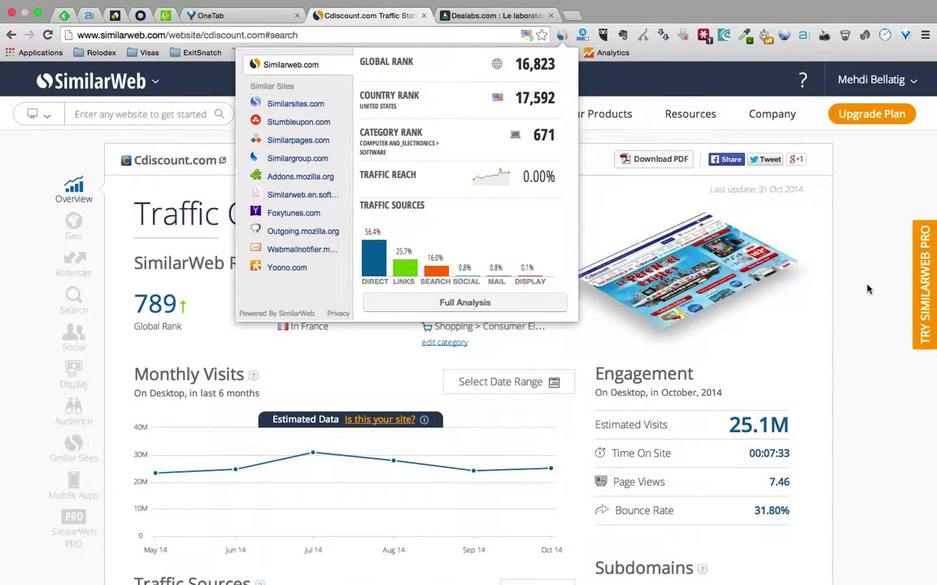
left_click(772, 55)
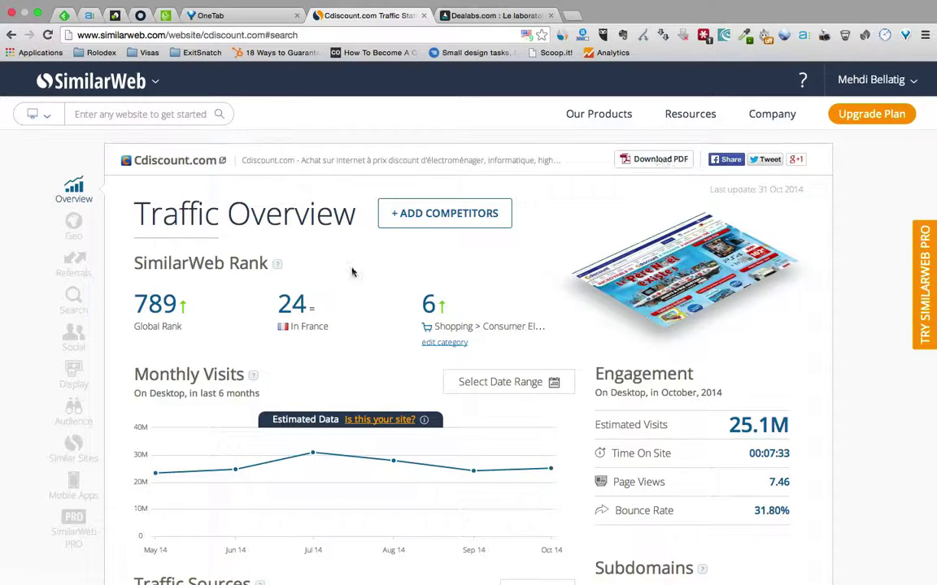
left_click(439, 213)
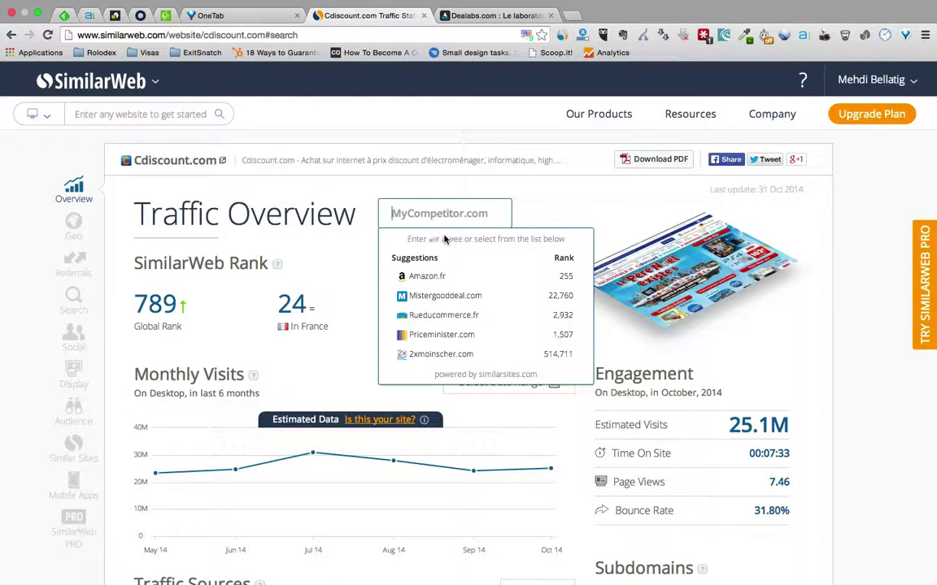
left_click(543, 205)
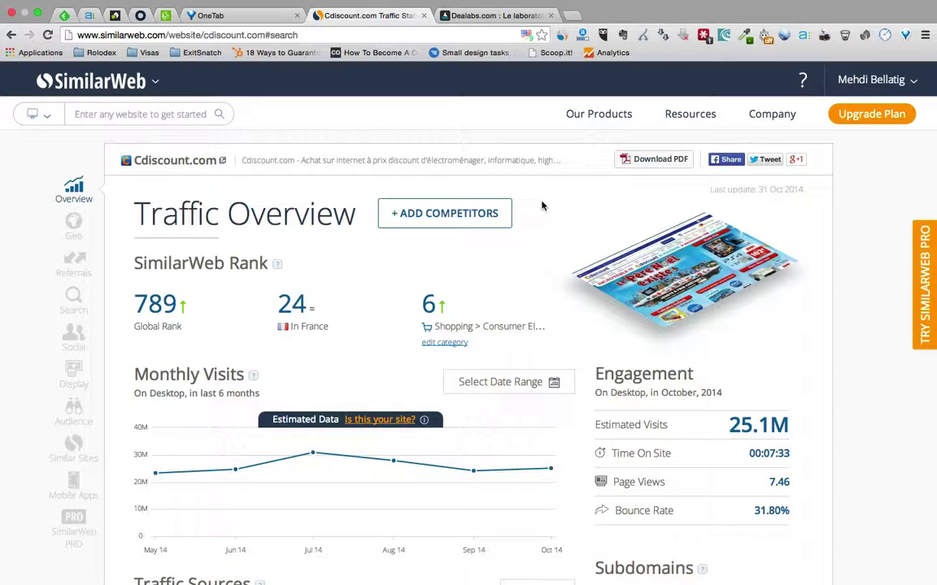